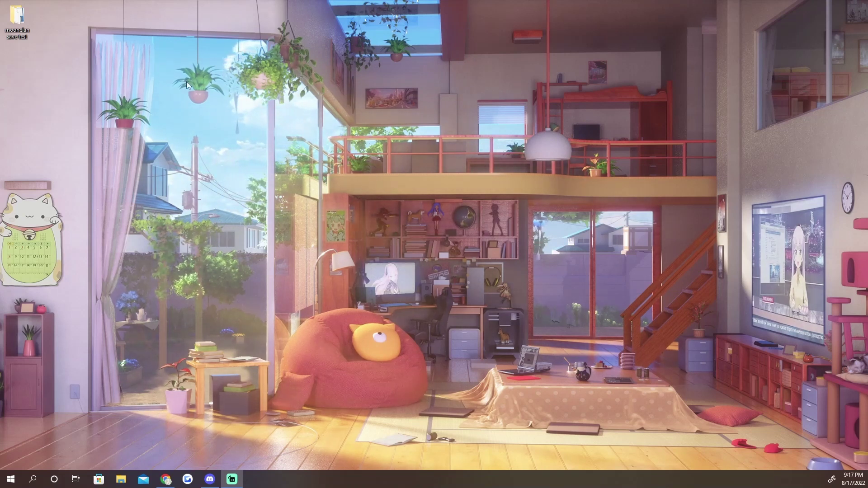
Step: Launch Clangen from the moonclan save test folder and confirm the clan name Lunar
{"action": "double_click", "coordinate": [17, 18]}
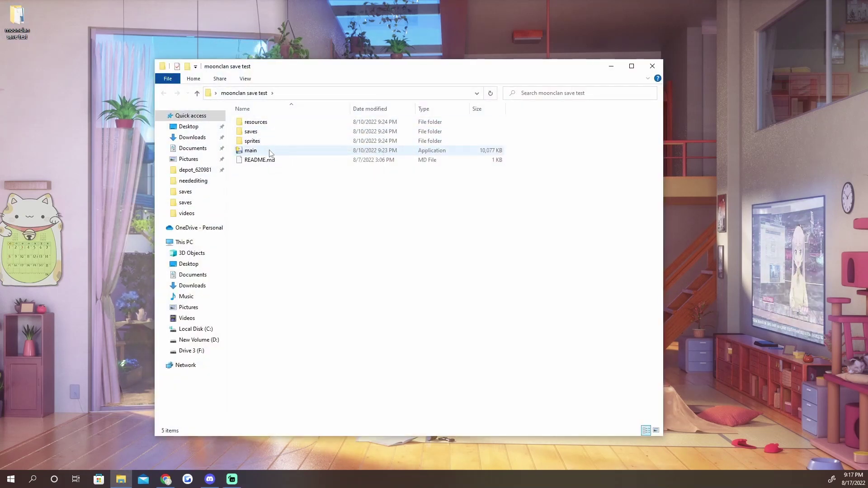
{"action": "double_click", "coordinate": [270, 151]}
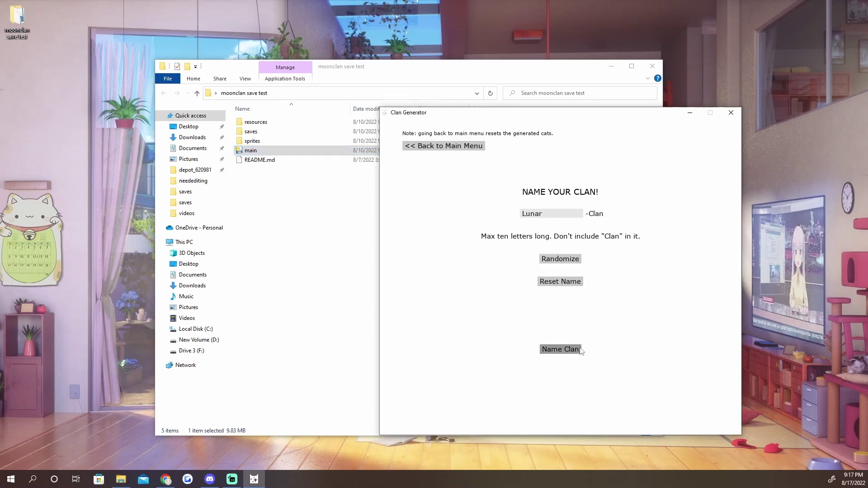
{"action": "left_click", "coordinate": [573, 354]}
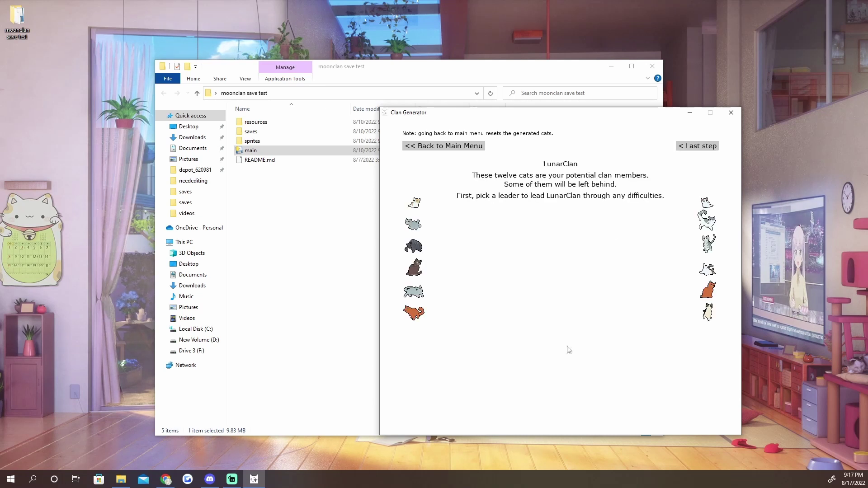
Step: Choose Mothflower as leader, Berryfur as deputy and Hazelclaw as medicine cat
{"action": "left_click", "coordinate": [414, 202]}
{"action": "left_click", "coordinate": [419, 223]}
{"action": "left_click", "coordinate": [415, 246]}
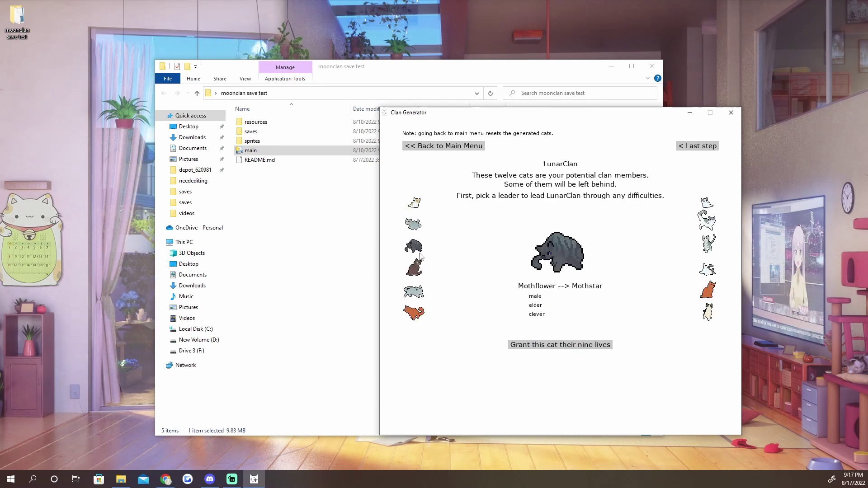
{"action": "left_click", "coordinate": [545, 344]}
{"action": "left_click", "coordinate": [421, 273]}
{"action": "left_click", "coordinate": [561, 346]}
{"action": "left_click", "coordinate": [411, 294]}
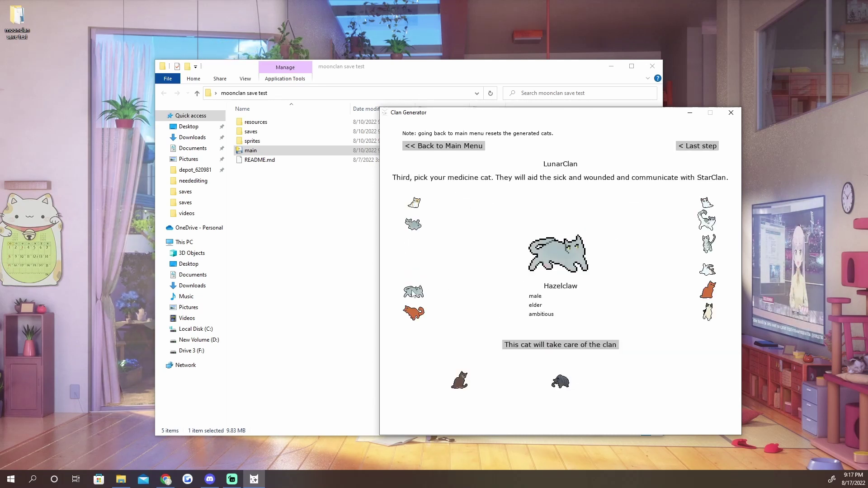
{"action": "left_click", "coordinate": [555, 347]}
Step: Recruit Paleclaw, Lightpaw, Scorchtail and one more cat into the clan
{"action": "left_click", "coordinate": [416, 315]}
{"action": "left_click", "coordinate": [561, 344]}
{"action": "left_click", "coordinate": [413, 224]}
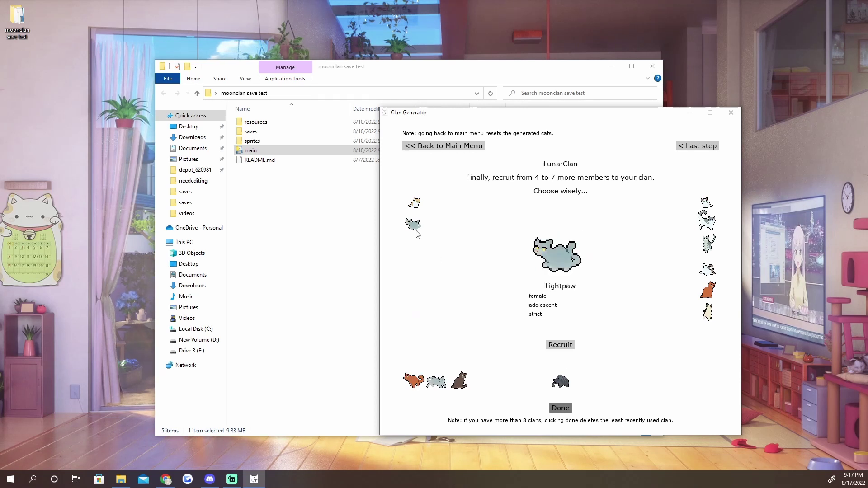
{"action": "left_click", "coordinate": [560, 344]}
{"action": "left_click", "coordinate": [707, 202]}
{"action": "left_click", "coordinate": [561, 345]}
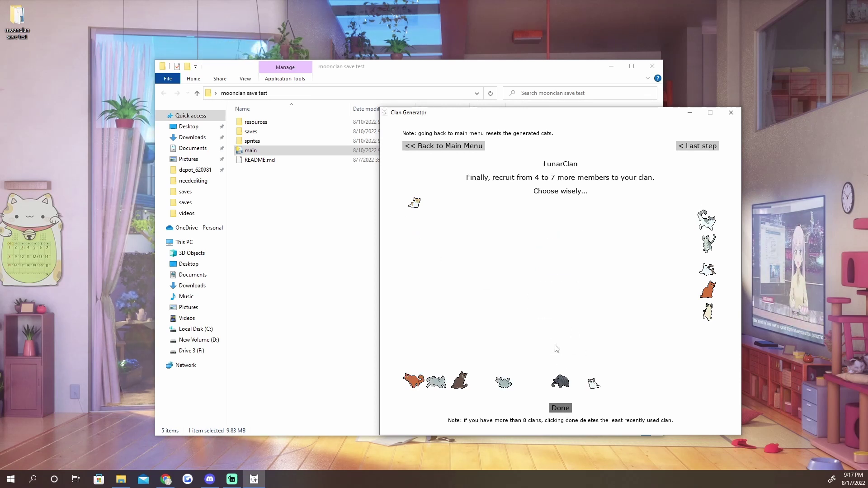
{"action": "left_click", "coordinate": [706, 221]}
{"action": "left_click", "coordinate": [560, 344]}
Step: Finish and save LunarClan, continue to the camp, then close the game
{"action": "left_click", "coordinate": [561, 408]}
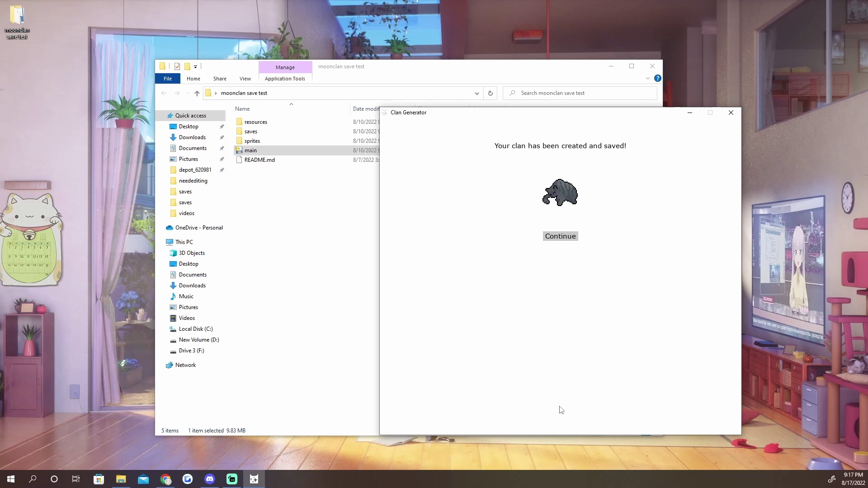
{"action": "left_click", "coordinate": [560, 236]}
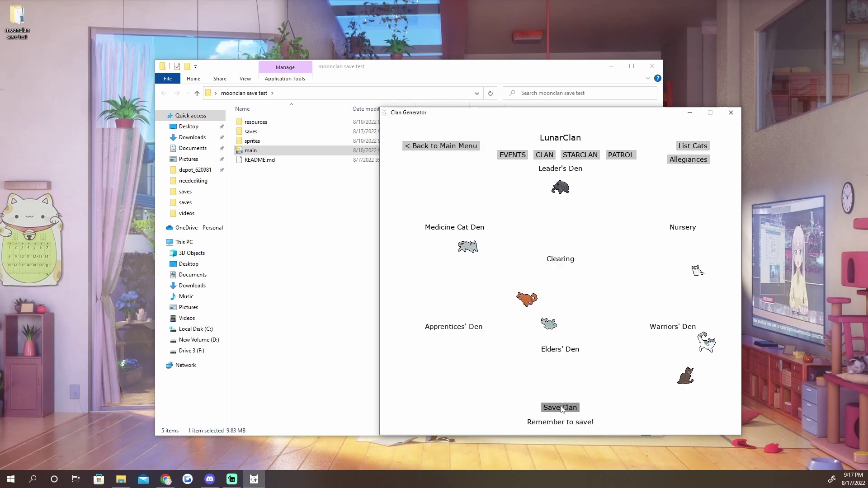
{"action": "left_click", "coordinate": [730, 113]}
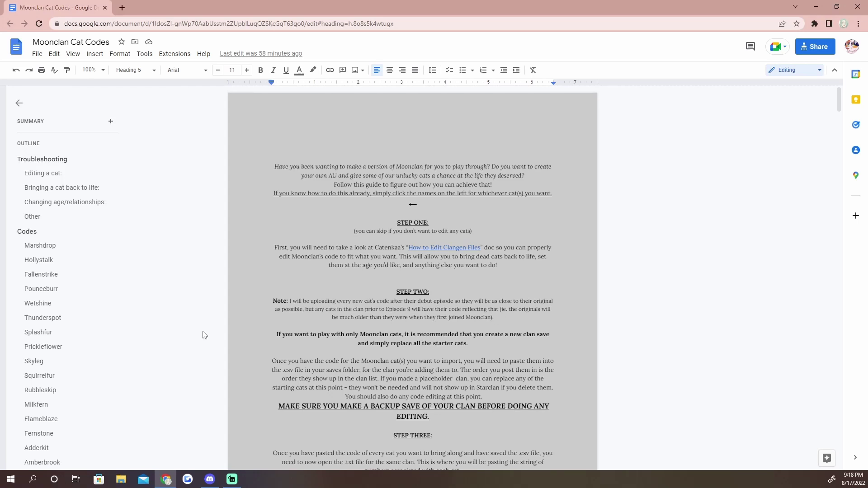
Step: Follow the 'How to Edit Clangen Files' link in Moonclan Cat Codes to open that guide
{"action": "scroll", "coordinate": [433, 157], "scroll_direction": "down", "scroll_amount": 2}
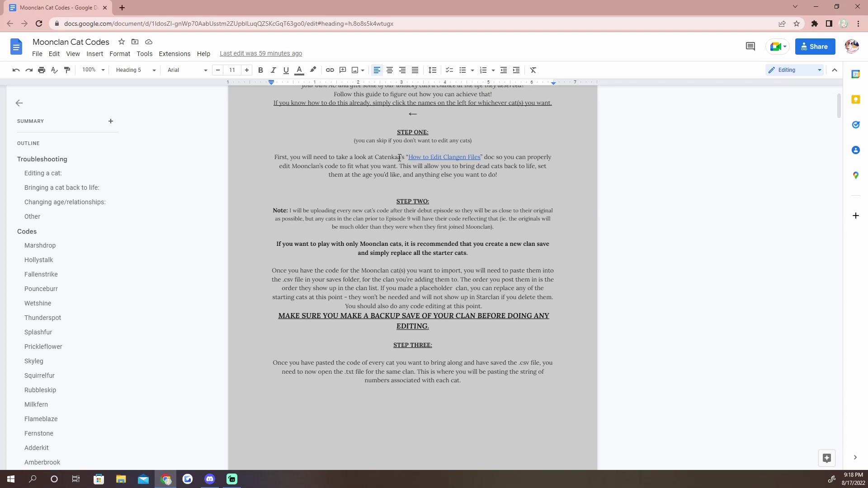
{"action": "left_click", "coordinate": [441, 158]}
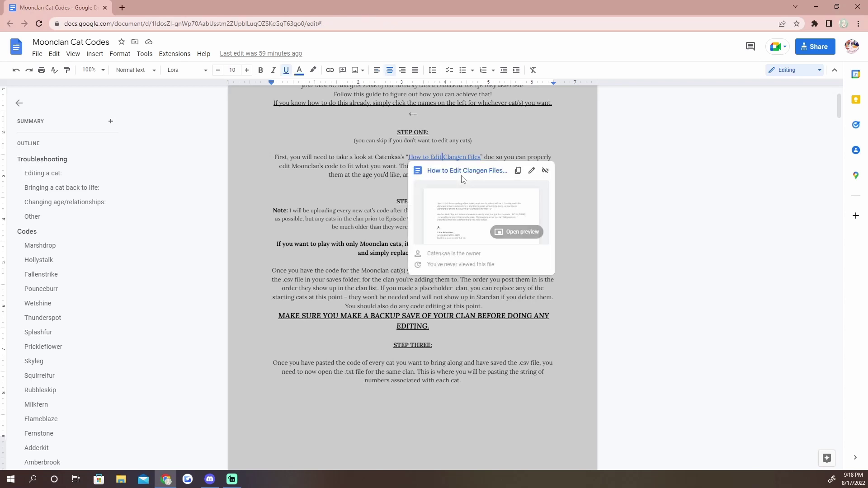
{"action": "left_click", "coordinate": [456, 171]}
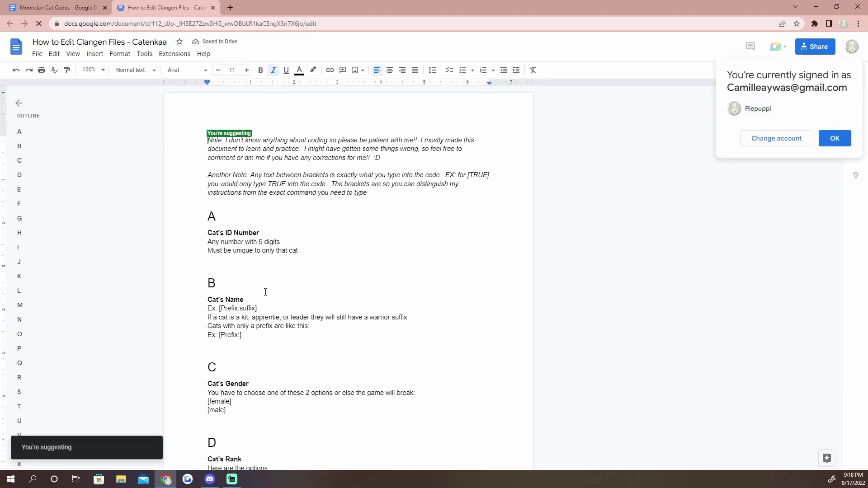
Step: Open the Lunarcats save file from the saves folder in WordPad
{"action": "left_click", "coordinate": [129, 476]}
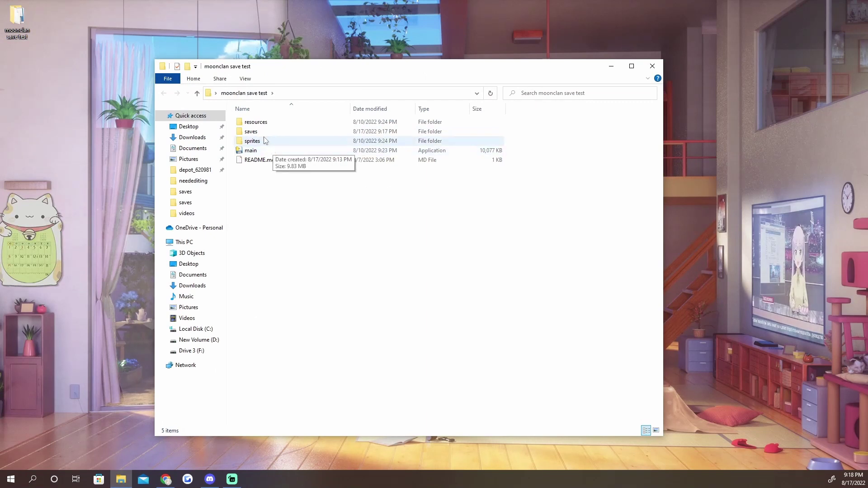
{"action": "double_click", "coordinate": [279, 131]}
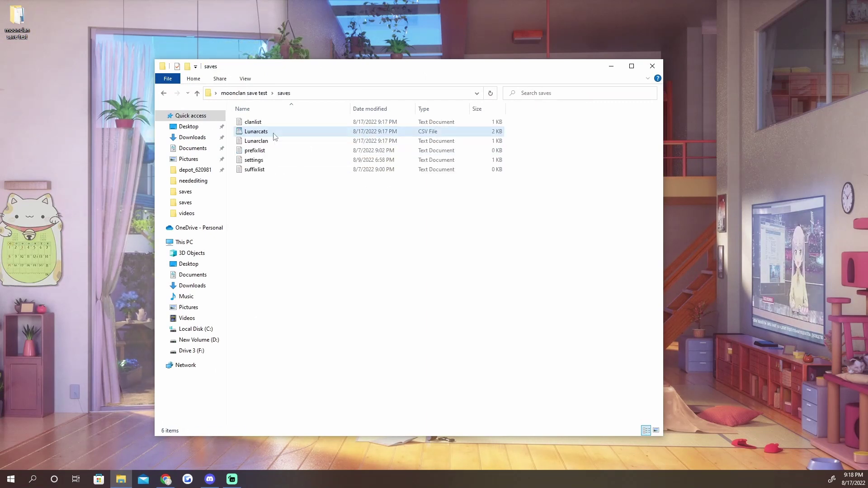
{"action": "double_click", "coordinate": [278, 131]}
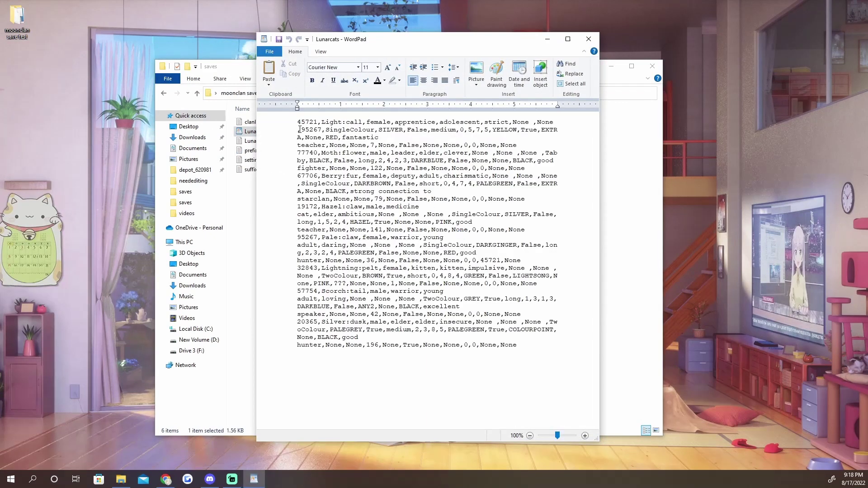
Step: Select the later cat code lines, including the fighter and teacher lines, to inspect them
{"action": "left_click_drag", "start_coordinate": [299, 130], "coordinate": [309, 153]}
{"action": "left_click", "coordinate": [293, 168]}
{"action": "left_click", "coordinate": [294, 146]}
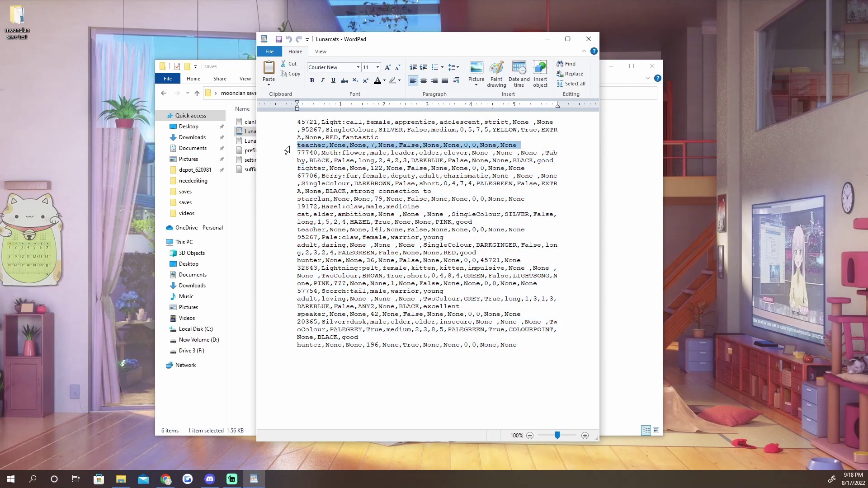
{"action": "left_click", "coordinate": [480, 345]}
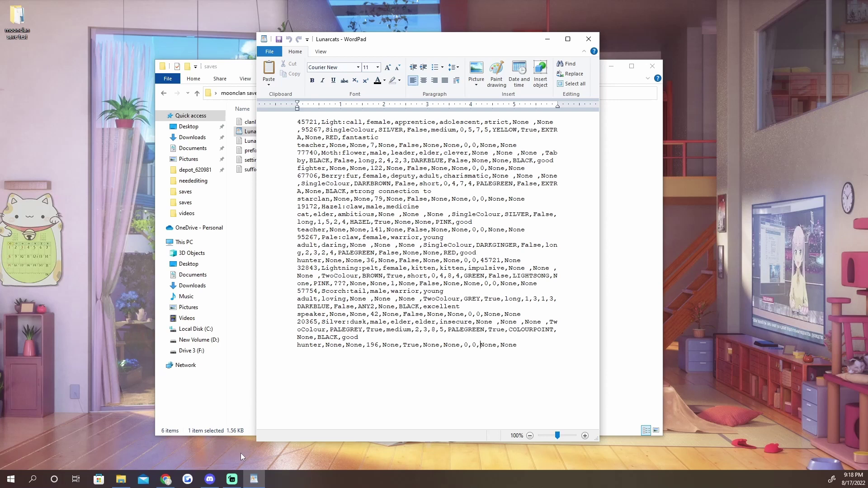
{"action": "left_click", "coordinate": [165, 479]}
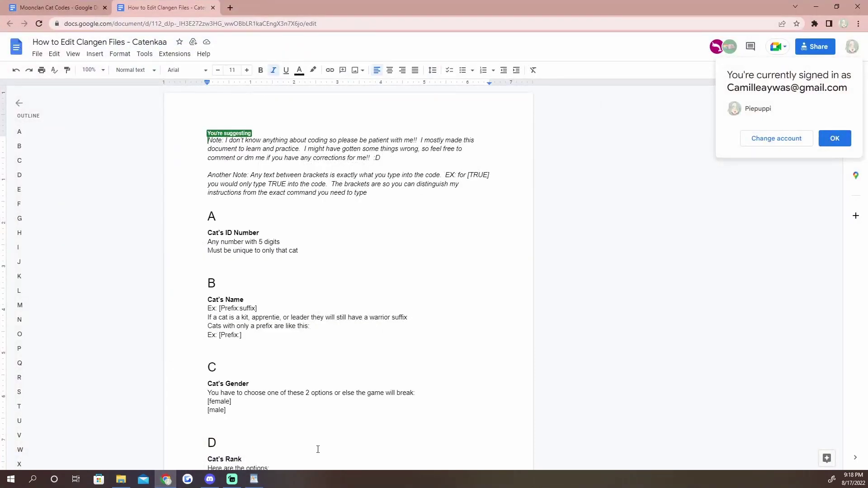
Step: Place Lunarcats beside the guide and pick out the first cat's ID 45721 and name Light:call
{"action": "left_click", "coordinate": [255, 479]}
{"action": "left_click_drag", "start_coordinate": [384, 45], "coordinate": [565, 73]}
{"action": "double_click", "coordinate": [486, 149]}
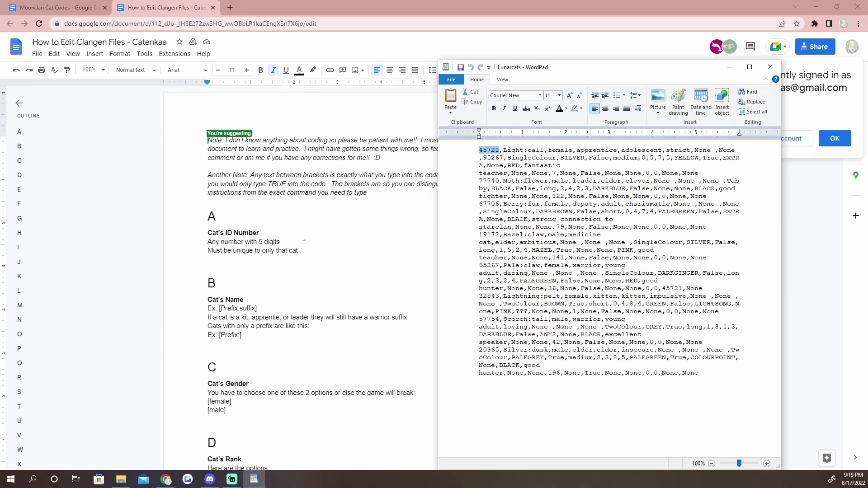
{"action": "left_click", "coordinate": [533, 155]}
{"action": "left_click_drag", "start_coordinate": [544, 149], "coordinate": [514, 150]}
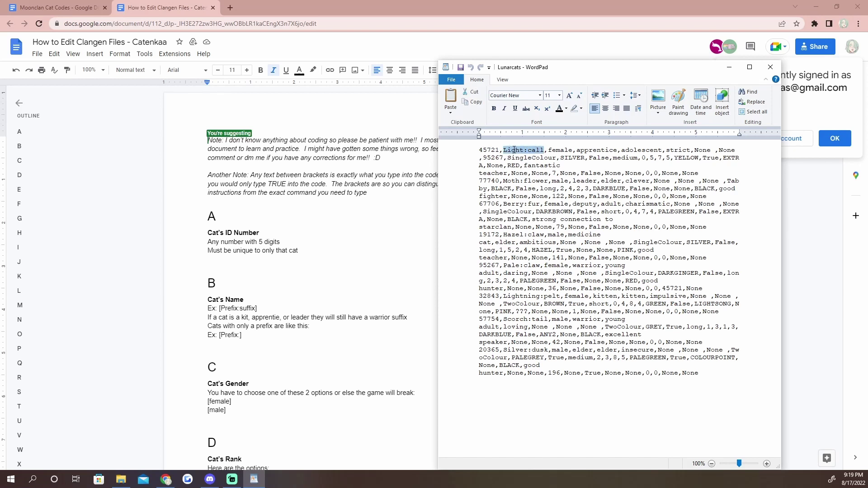
{"action": "left_click", "coordinate": [557, 150]}
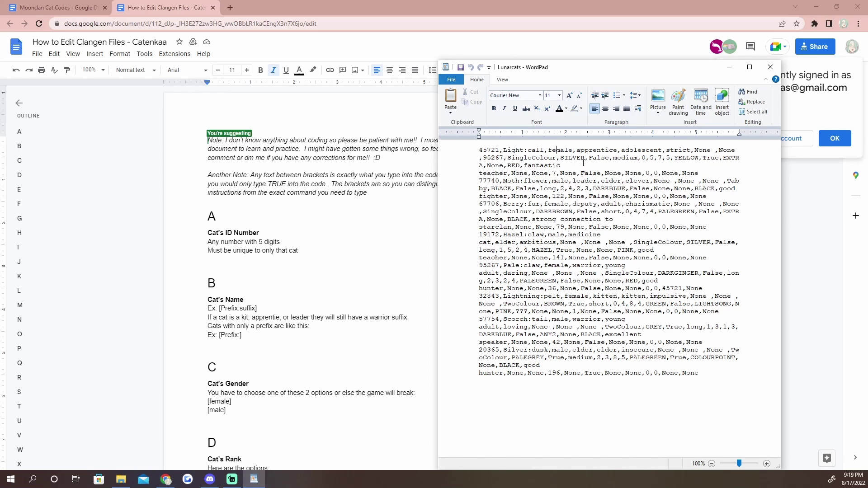
Step: Read further down the guide's field explanations, then return to the Moonclan Cat Codes doc
{"action": "scroll", "coordinate": [316, 287], "scroll_direction": "down", "scroll_amount": 9}
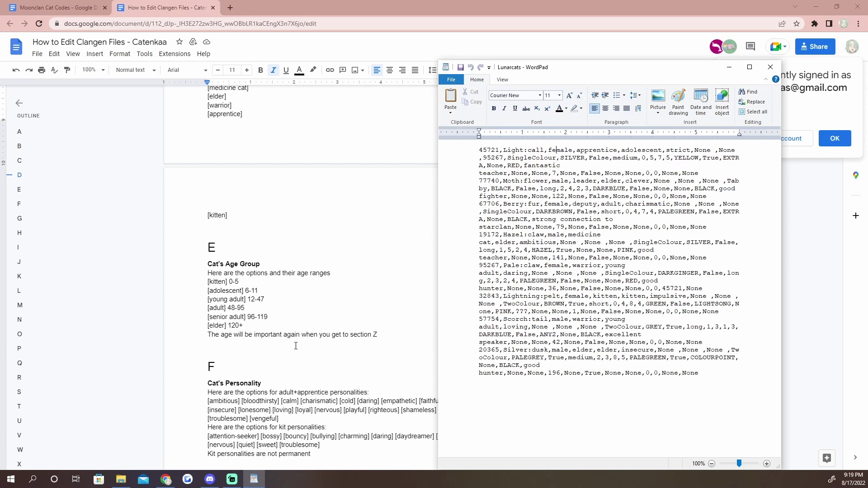
{"action": "scroll", "coordinate": [295, 346], "scroll_direction": "down", "scroll_amount": 3}
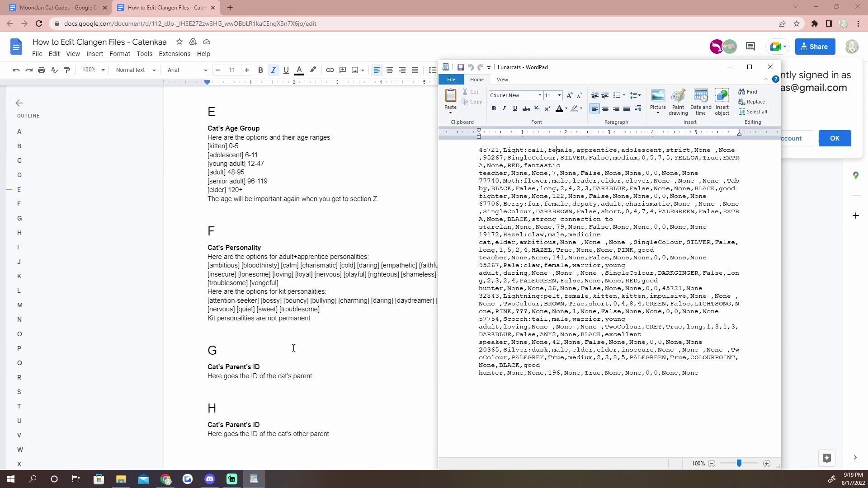
{"action": "left_click", "coordinate": [350, 205]}
{"action": "key", "text": "ctrl+shift+Tab"}
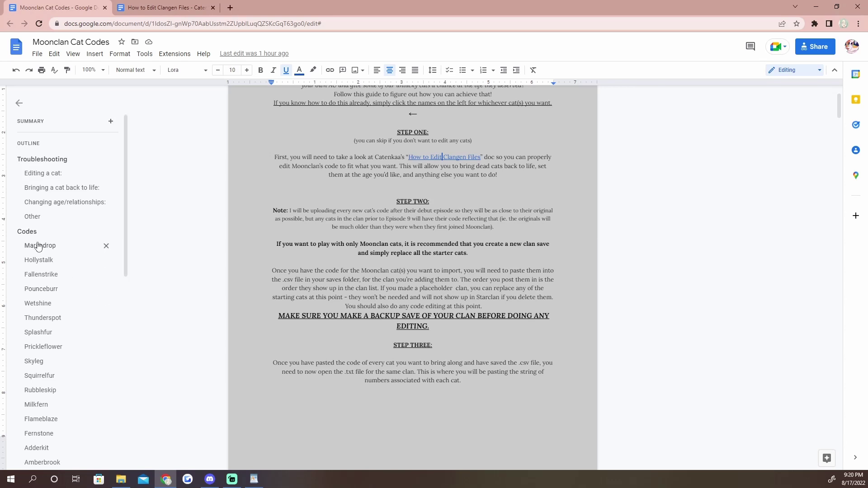
Step: Delete all existing text from the Lunarcats file
{"action": "left_click", "coordinate": [254, 480]}
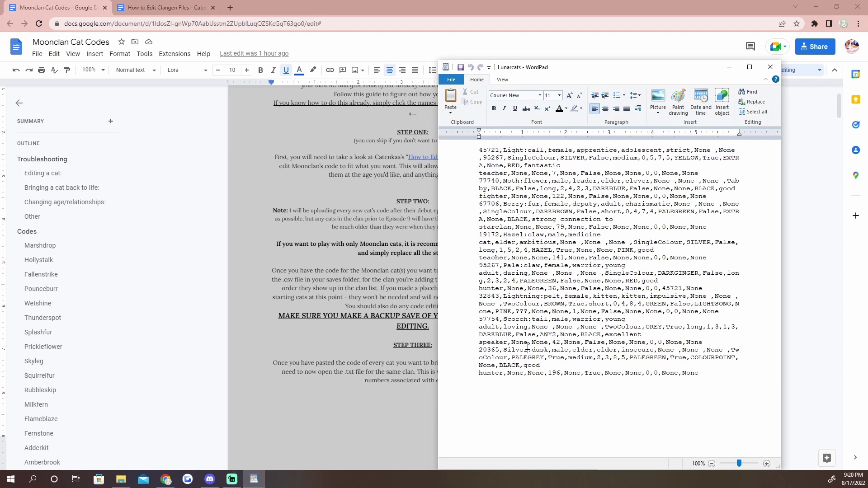
{"action": "key", "text": "ctrl+a"}
{"action": "key", "text": "Delete"}
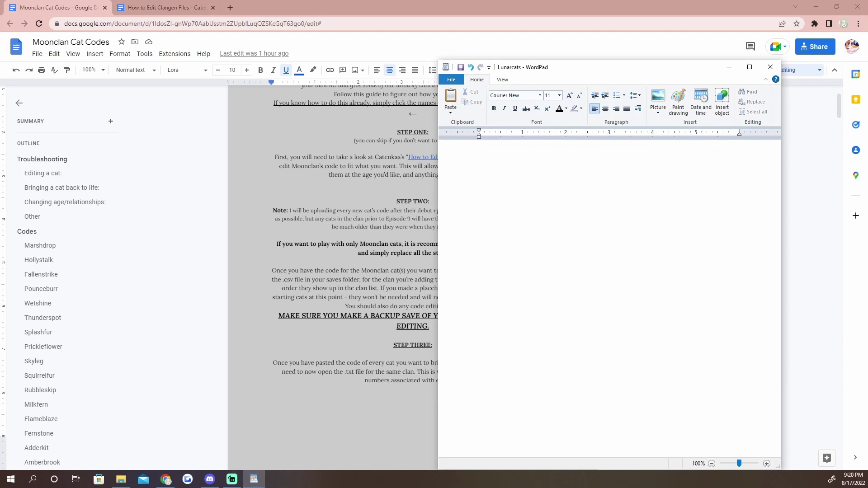
Step: Select Prickleflower's code line in the Moonclan Cat Codes doc
{"action": "left_click", "coordinate": [259, 292]}
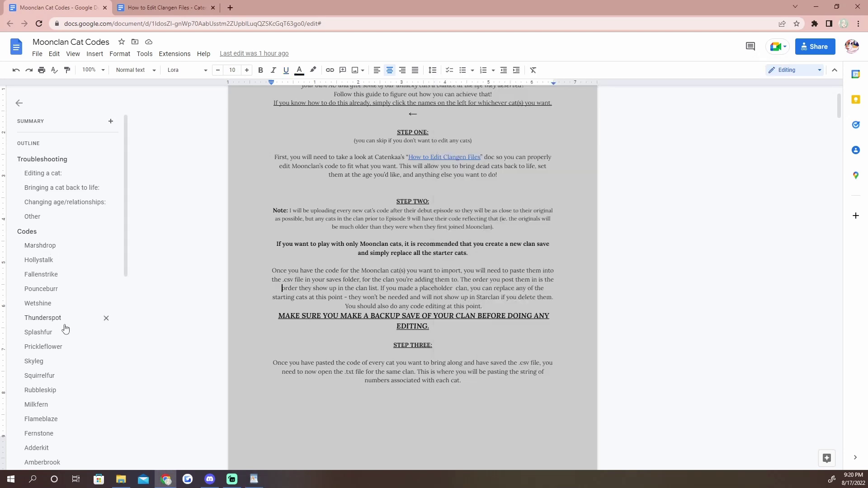
{"action": "scroll", "coordinate": [63, 330], "scroll_direction": "down", "scroll_amount": 1}
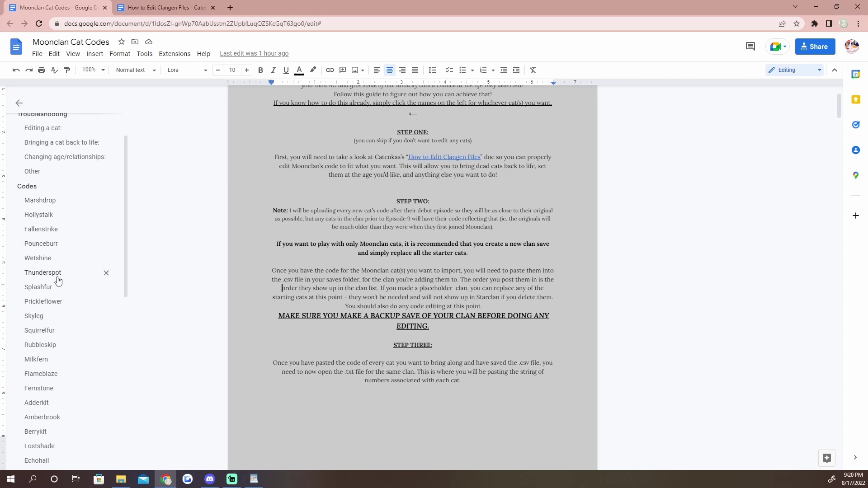
{"action": "left_click", "coordinate": [43, 302]}
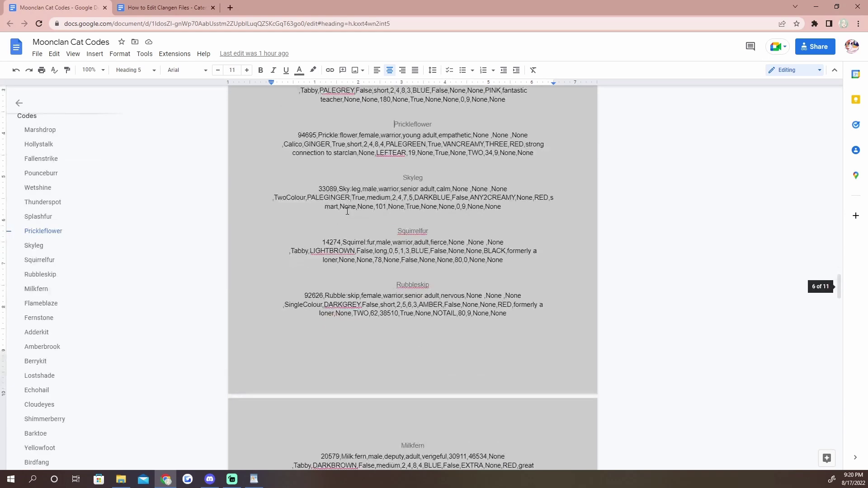
{"action": "triple_click", "coordinate": [295, 132]}
{"action": "left_click", "coordinate": [316, 133]}
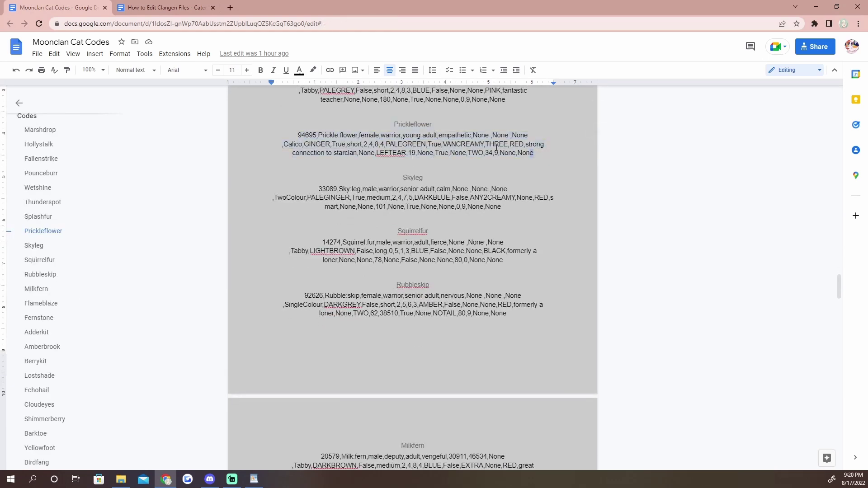
{"action": "triple_click", "coordinate": [328, 132]}
{"action": "left_click_drag", "start_coordinate": [327, 132], "coordinate": [295, 135]}
{"action": "key", "text": "ctrl+c"}
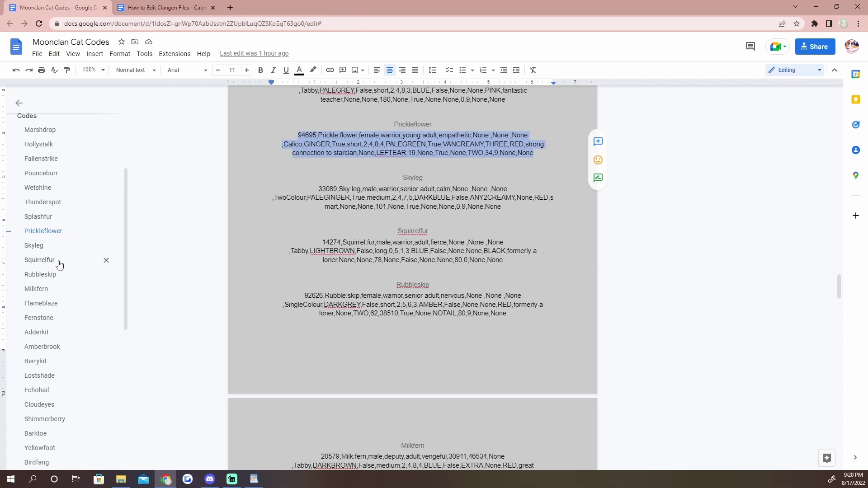
{"action": "scroll", "coordinate": [52, 316], "scroll_direction": "down", "scroll_amount": 7}
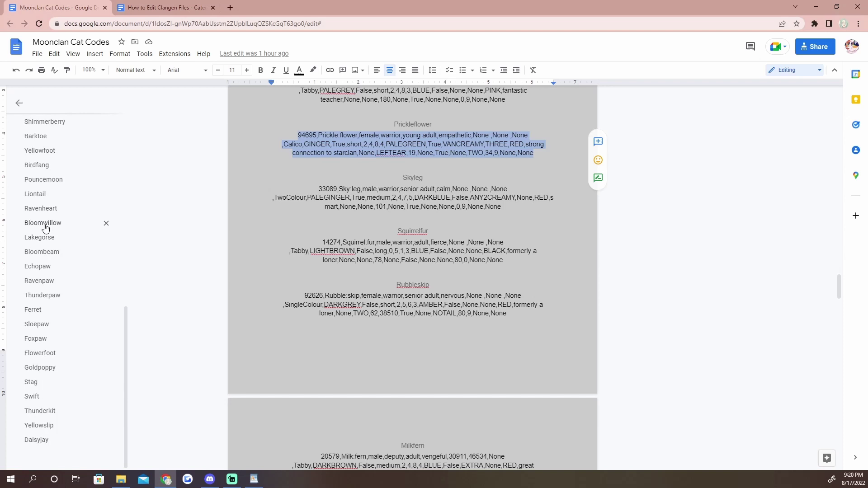
{"action": "left_click", "coordinate": [43, 223]}
{"action": "scroll", "coordinate": [58, 294], "scroll_direction": "up", "scroll_amount": 10}
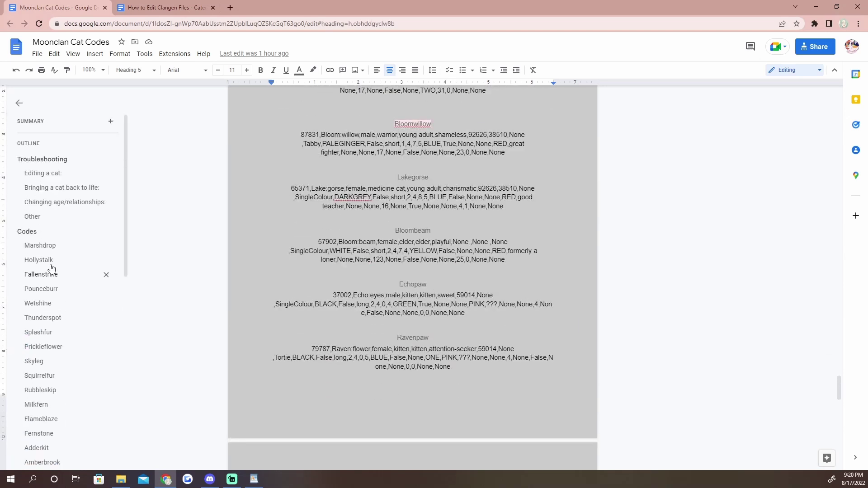
{"action": "left_click", "coordinate": [54, 346]}
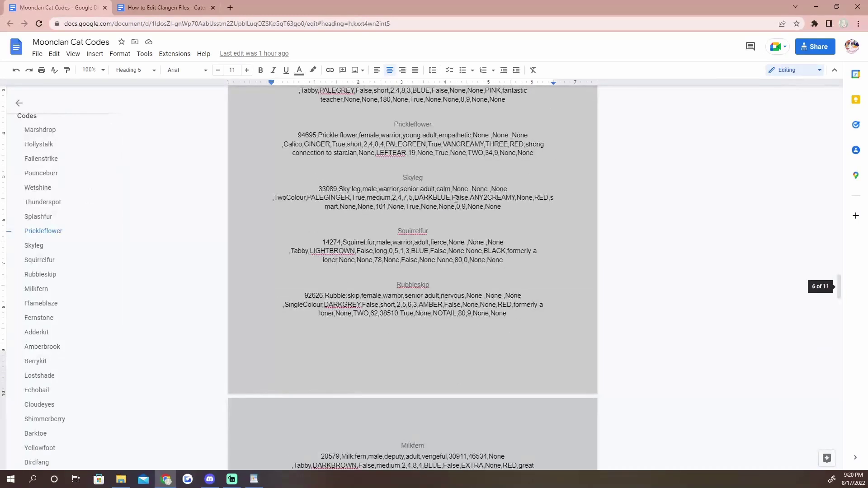
Step: Paste Prickleflower's code into Lunarcats and start a new line
{"action": "left_click", "coordinate": [254, 479]}
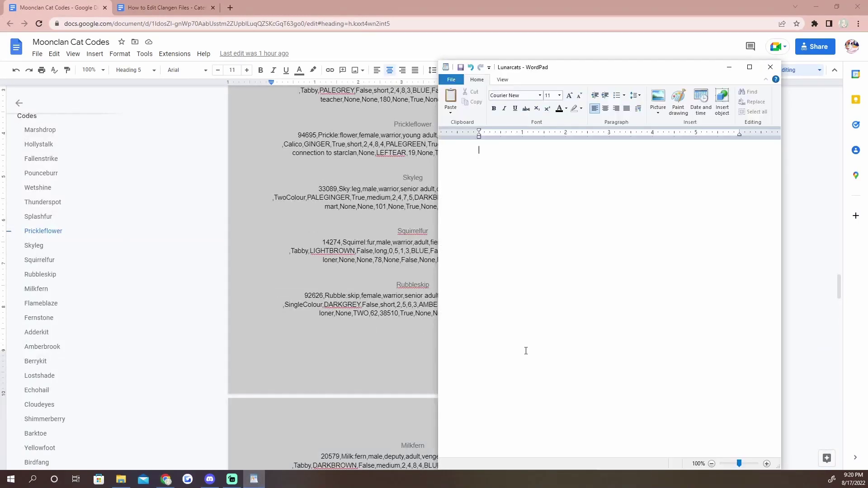
{"action": "key", "text": "ctrl+v"}
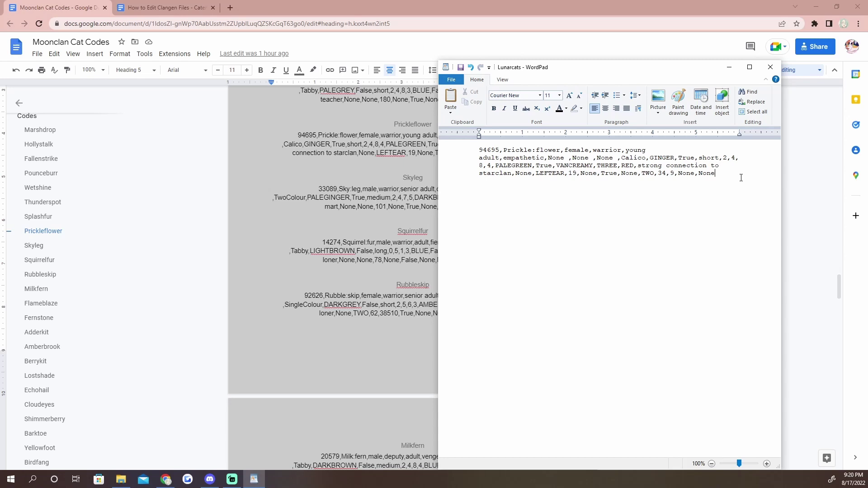
{"action": "key", "text": "Return"}
Step: Copy Thunderspot's code line and paste it below Prickleflower's in Lunarcats
{"action": "left_click", "coordinate": [412, 198]}
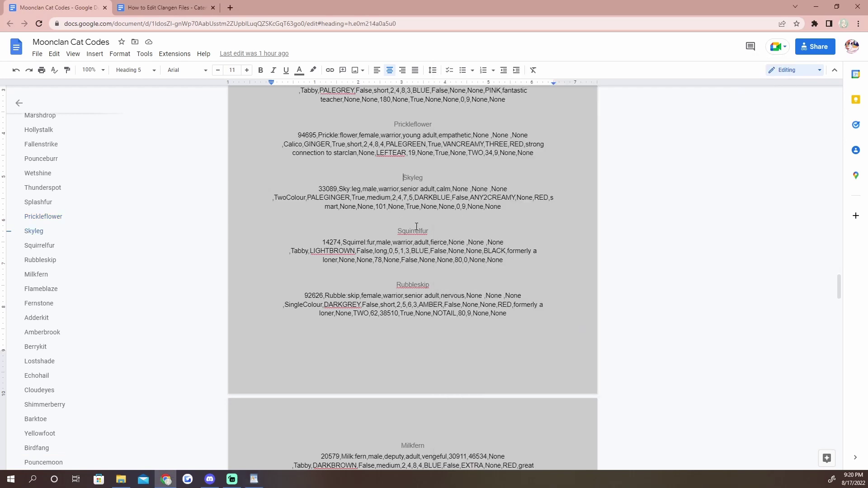
{"action": "scroll", "coordinate": [449, 234], "scroll_direction": "up", "scroll_amount": 3}
{"action": "scroll", "coordinate": [449, 234], "scroll_direction": "up", "scroll_amount": 1}
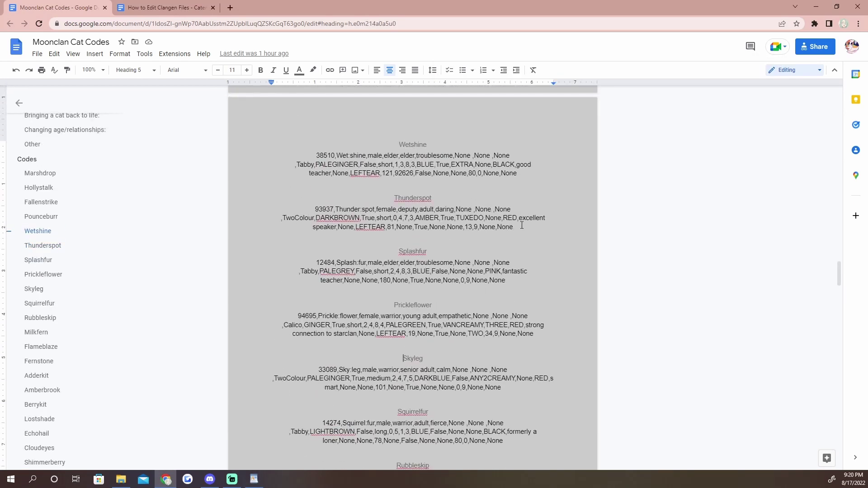
{"action": "left_click_drag", "start_coordinate": [515, 227], "coordinate": [316, 210]}
{"action": "key", "text": "ctrl+c"}
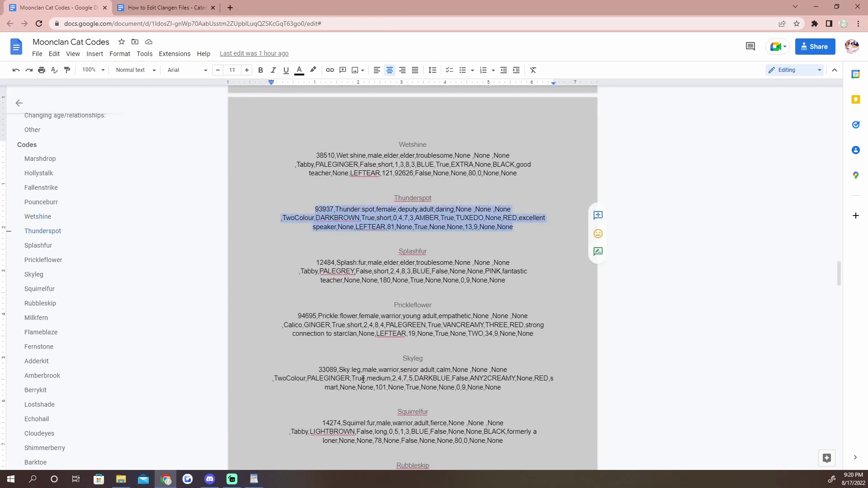
{"action": "left_click", "coordinate": [254, 479]}
{"action": "key", "text": "ctrl+v"}
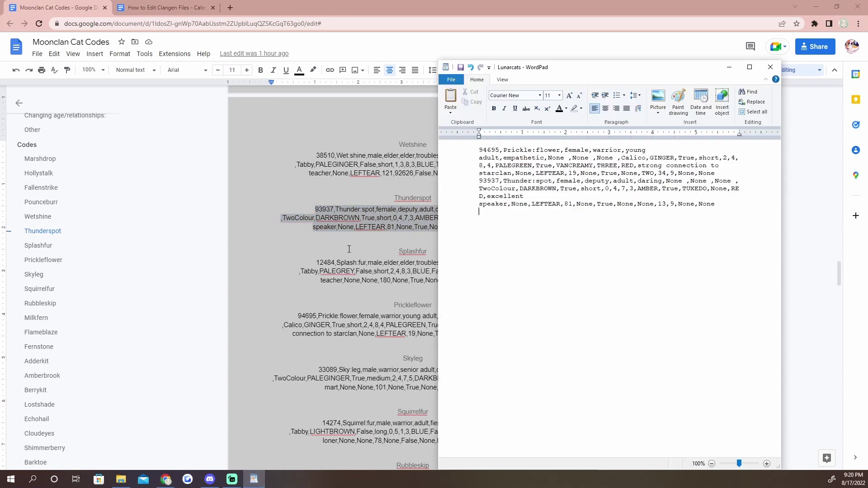
Step: Copy Wetshine's code line and paste it at the end of Lunarcats
{"action": "left_click", "coordinate": [400, 251]}
{"action": "scroll", "coordinate": [523, 254], "scroll_direction": "up", "scroll_amount": 2}
{"action": "left_click_drag", "start_coordinate": [518, 264], "coordinate": [313, 245]}
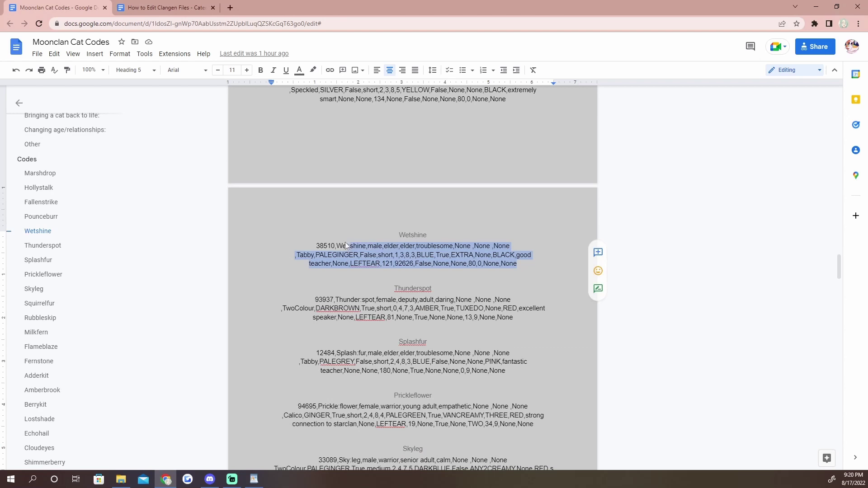
{"action": "key", "text": "ctrl+c"}
{"action": "left_click", "coordinate": [254, 479]}
{"action": "key", "text": "ctrl+v"}
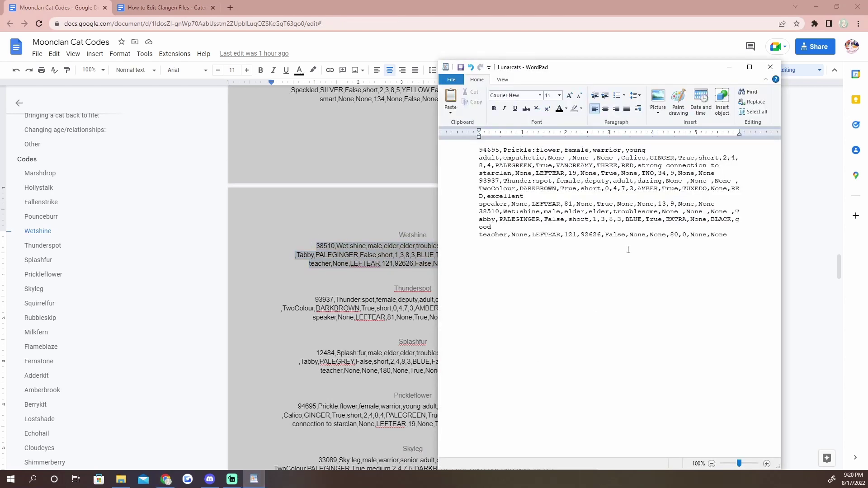
Step: Copy Skyleg's code line and paste it after the last line in Lunarcats
{"action": "left_click", "coordinate": [370, 245]}
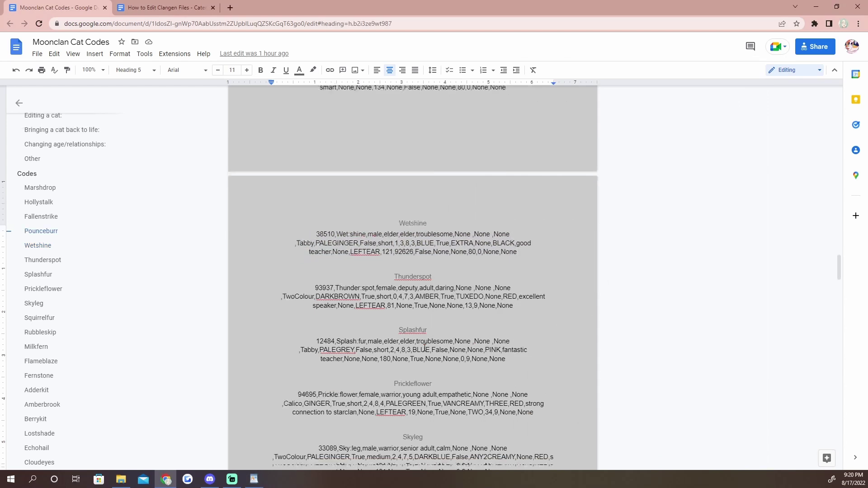
{"action": "left_click", "coordinate": [37, 231]}
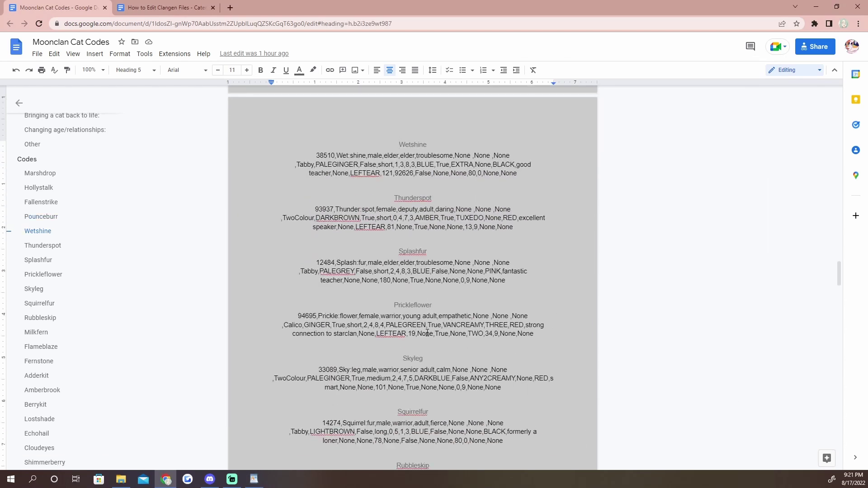
{"action": "left_click_drag", "start_coordinate": [496, 388], "coordinate": [306, 371]}
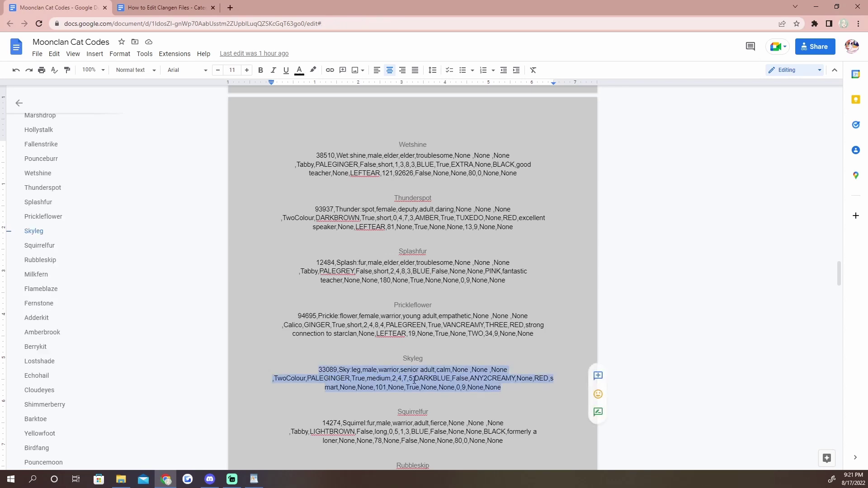
{"action": "left_click", "coordinate": [254, 480]}
{"action": "left_click", "coordinate": [610, 315]}
{"action": "key", "text": "ctrl+v"}
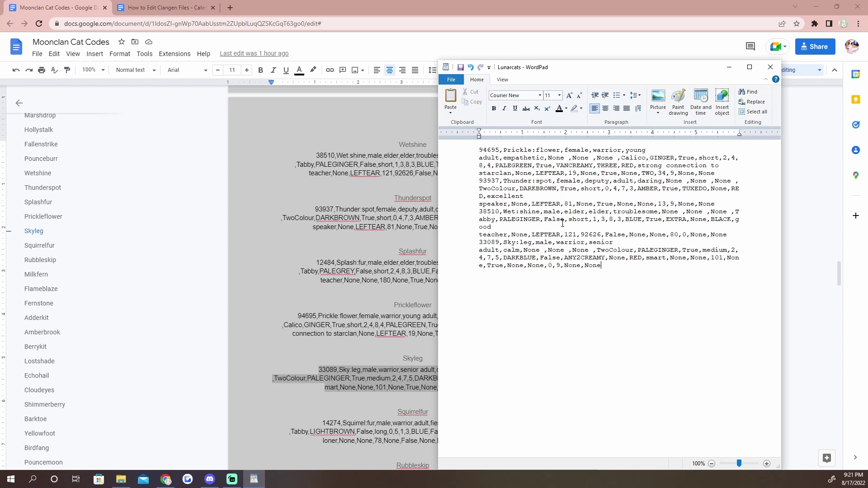
Step: Change Prickleflower's warrior to leader, a True value to False, and 34,9 to 34,0
{"action": "double_click", "coordinate": [618, 151]}
{"action": "type", "text": "leader"}
{"action": "double_click", "coordinate": [608, 173]}
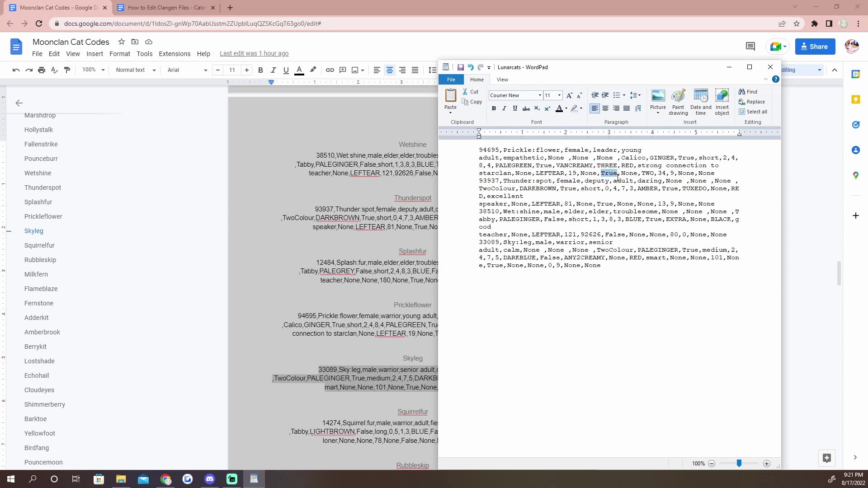
{"action": "type", "text": "False"}
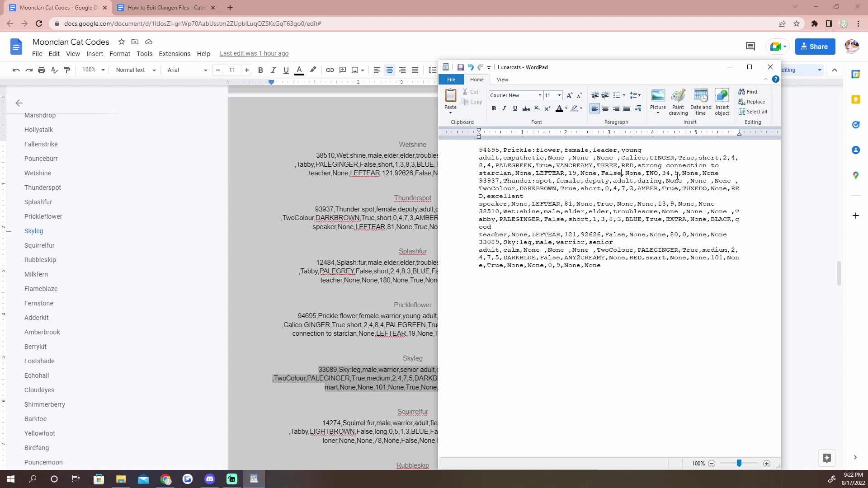
{"action": "double_click", "coordinate": [676, 176]}
{"action": "left_click", "coordinate": [679, 173]}
{"action": "key", "text": "BackSpace"}
{"action": "type", "text": "0"}
Step: In Thunderspot's line, change True to False and 13,9 to 13,0
{"action": "left_click_drag", "start_coordinate": [597, 204], "coordinate": [614, 205]}
{"action": "type", "text": "False"}
{"action": "left_click_drag", "start_coordinate": [598, 204], "coordinate": [619, 204]}
{"action": "left_click", "coordinate": [619, 203]}
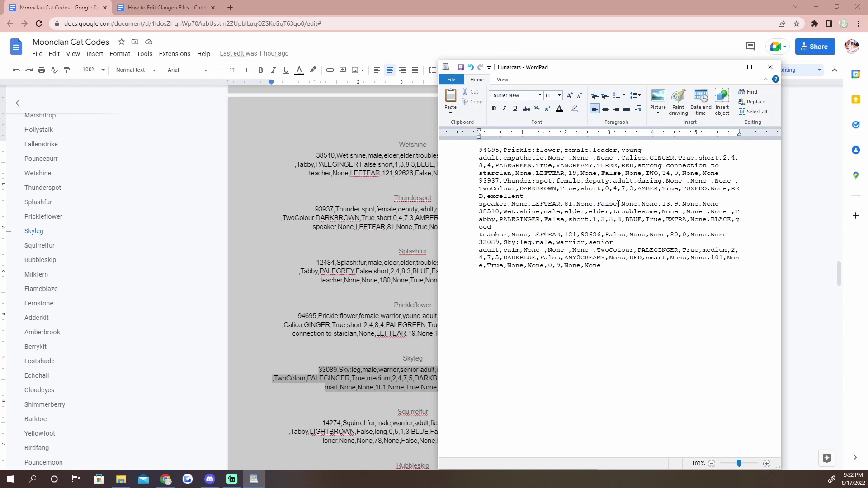
{"action": "left_click_drag", "start_coordinate": [680, 204], "coordinate": [675, 204]}
{"action": "left_click", "coordinate": [679, 203]}
{"action": "key", "text": "BackSpace"}
{"action": "type", "text": "0"}
Step: Replace Wetshine's two elder values with warrior and adult
{"action": "double_click", "coordinate": [580, 212]}
{"action": "type", "text": "adult"}
{"action": "double_click", "coordinate": [608, 211]}
{"action": "key", "text": "BackSpace"}
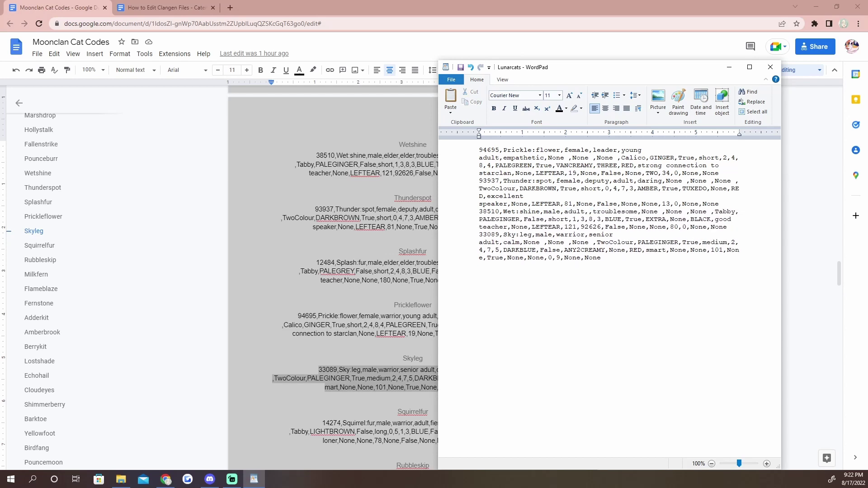
{"action": "key", "text": "ctrl+z"}
{"action": "double_click", "coordinate": [573, 212]}
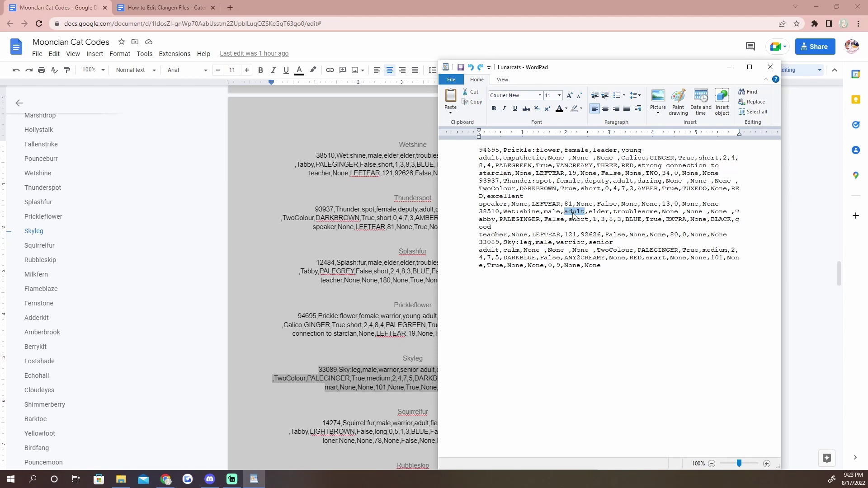
{"action": "type", "text": "warrior"}
{"action": "left_click", "coordinate": [616, 211]}
{"action": "key", "text": "BackSpace"}
{"action": "key", "text": "BackSpace"}
{"action": "key", "text": "BackSpace"}
{"action": "key", "text": "BackSpace"}
{"action": "key", "text": "BackSpace"}
{"action": "type", "text": "adult"}
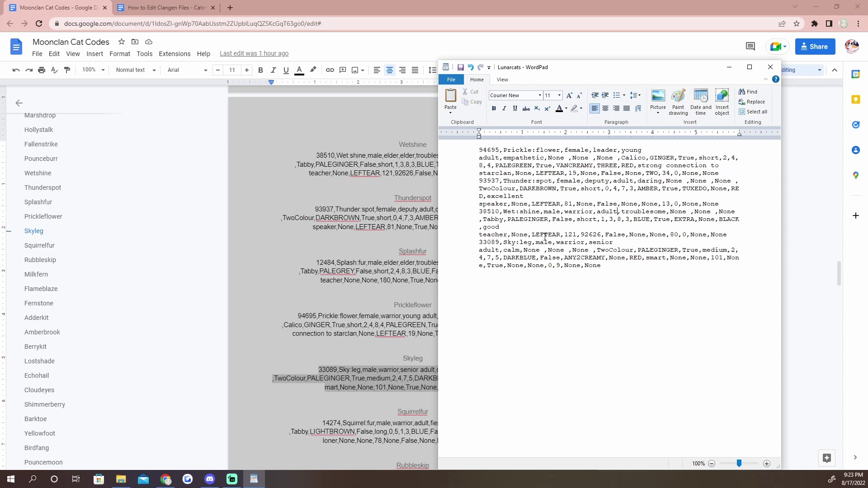
Step: Replace Wetshine's 121 with 80 and 92626 with None
{"action": "double_click", "coordinate": [570, 234]}
{"action": "type", "text": "80"}
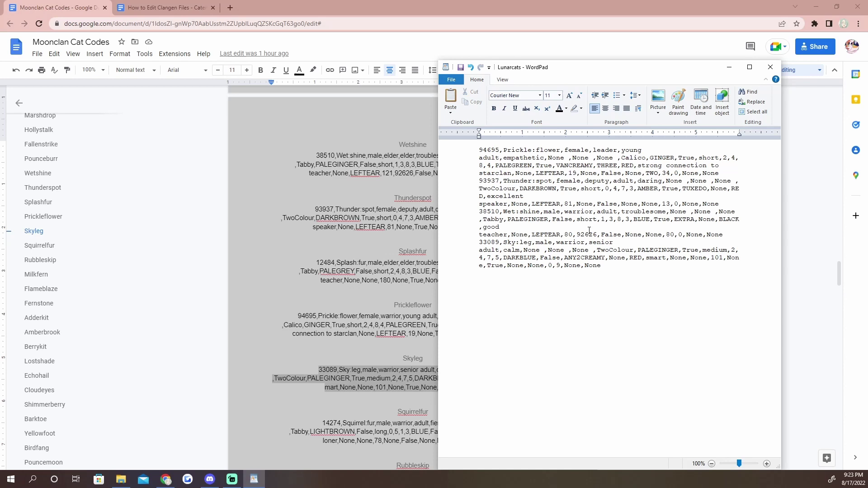
{"action": "double_click", "coordinate": [588, 235]}
{"action": "type", "text": "None"}
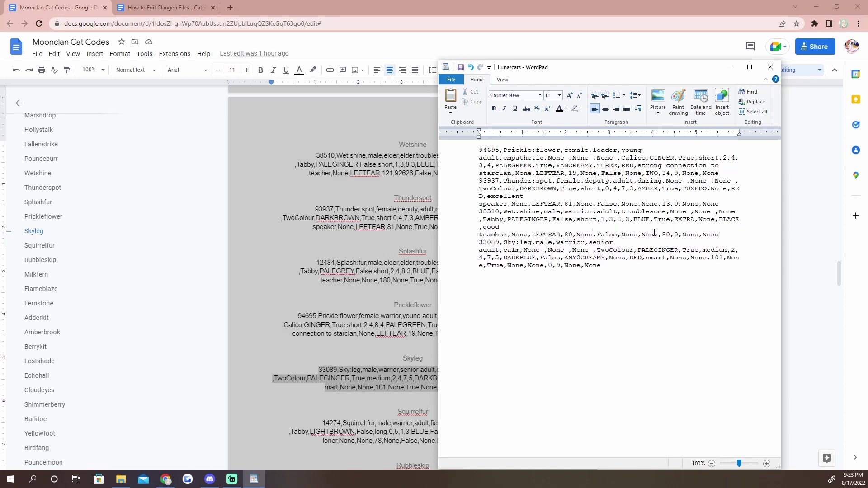
{"action": "key", "text": "alt+Tab"}
{"action": "key", "text": "ctrl+Tab"}
{"action": "scroll", "coordinate": [332, 253], "scroll_direction": "down", "scroll_amount": 8}
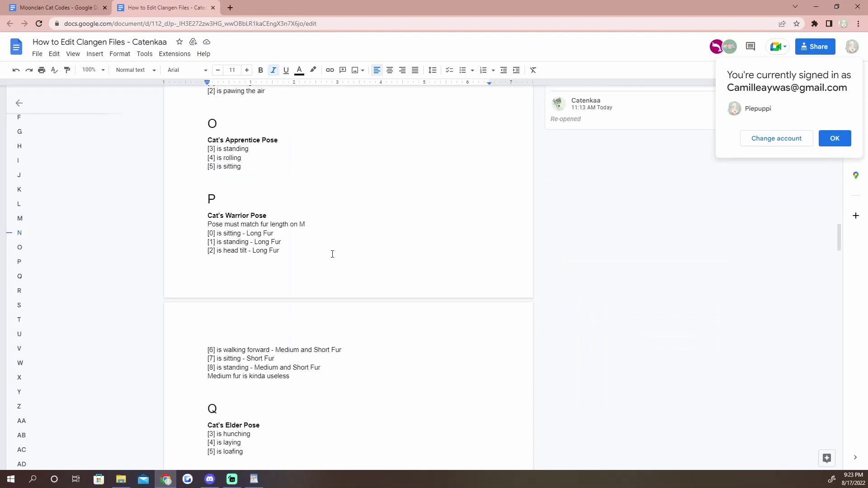
Step: Save the edited Lunarcats file in WordPad via File > Save
{"action": "scroll", "coordinate": [332, 254], "scroll_direction": "down", "scroll_amount": 10}
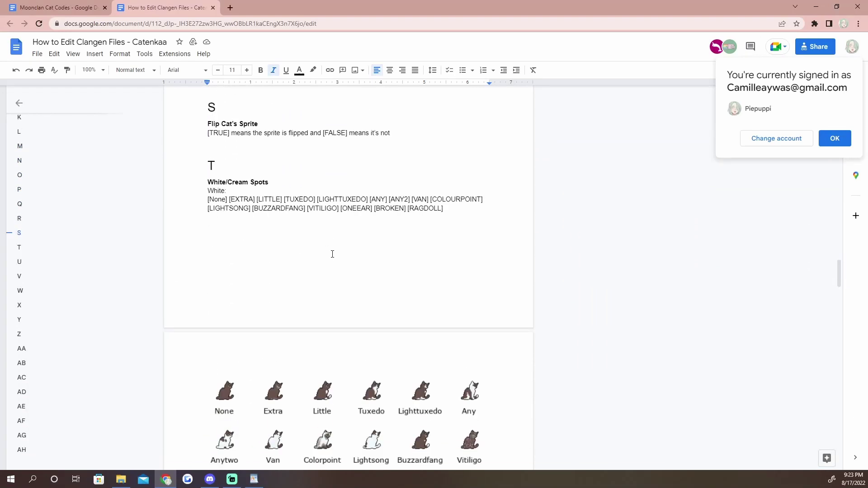
{"action": "scroll", "coordinate": [332, 254], "scroll_direction": "down", "scroll_amount": 15}
{"action": "key", "text": "alt+Tab"}
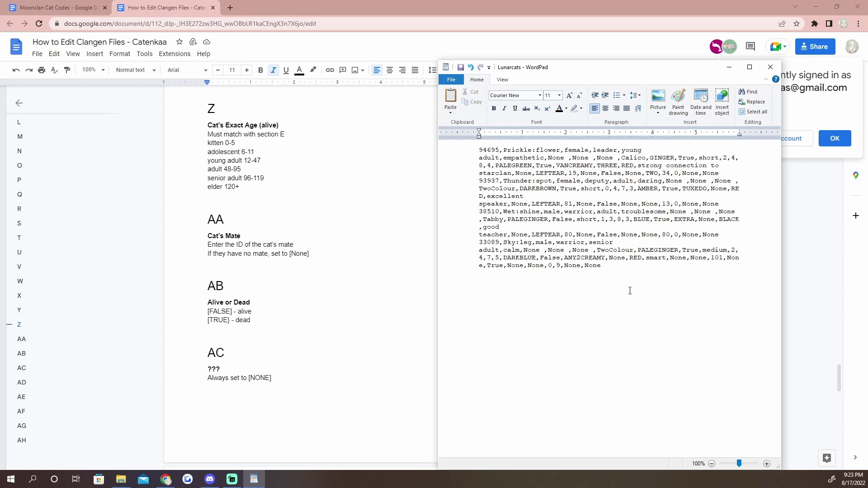
{"action": "left_click", "coordinate": [451, 79]}
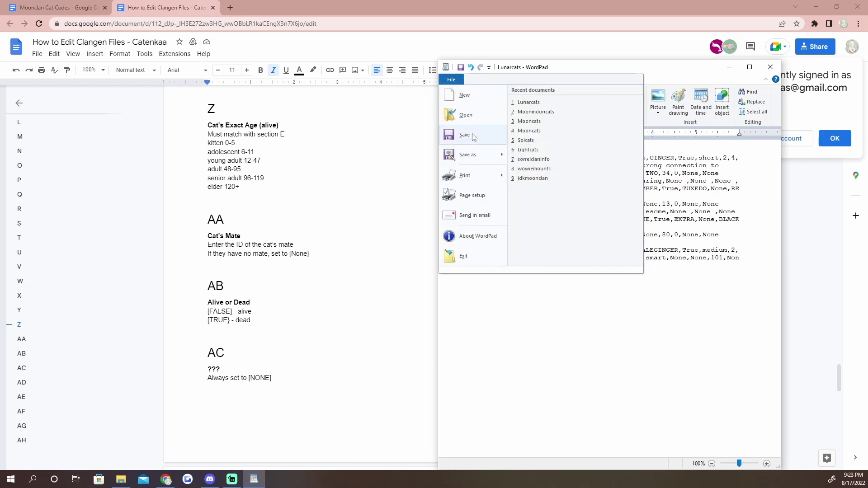
{"action": "left_click", "coordinate": [470, 136]}
{"action": "left_click", "coordinate": [285, 339]}
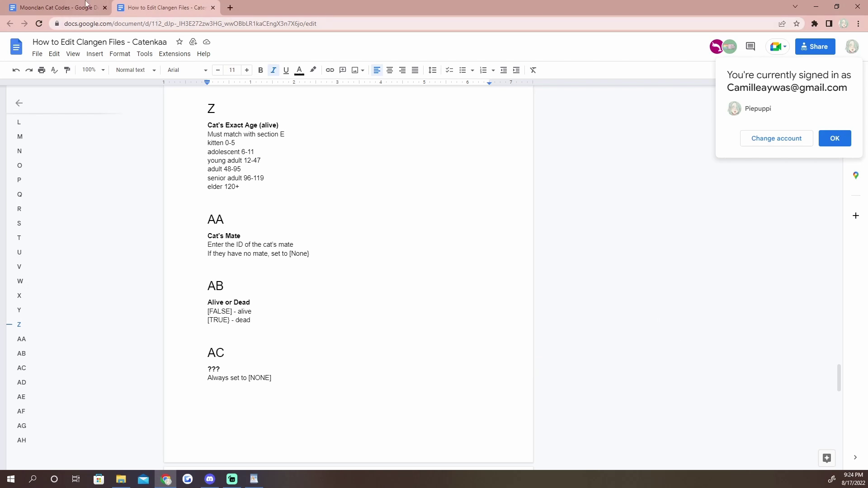
Step: Return to the Moonclan Cat Codes doc and scroll to Step Three about editing the clan's .txt file
{"action": "mouse_move", "coordinate": [78, 4]}
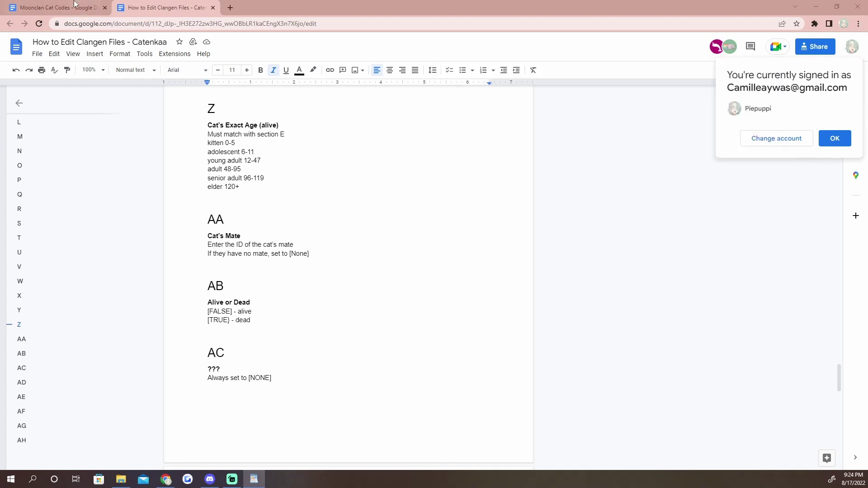
{"action": "key", "text": "ctrl+shift+Tab"}
{"action": "scroll", "coordinate": [694, 239], "scroll_direction": "up", "scroll_amount": 15}
{"action": "scroll", "coordinate": [695, 239], "scroll_direction": "down", "scroll_amount": 1}
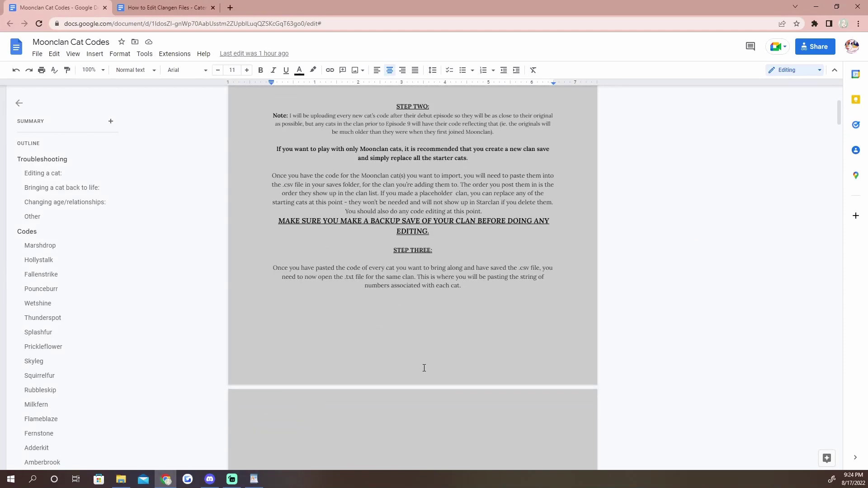
{"action": "scroll", "coordinate": [405, 349], "scroll_direction": "down", "scroll_amount": 2}
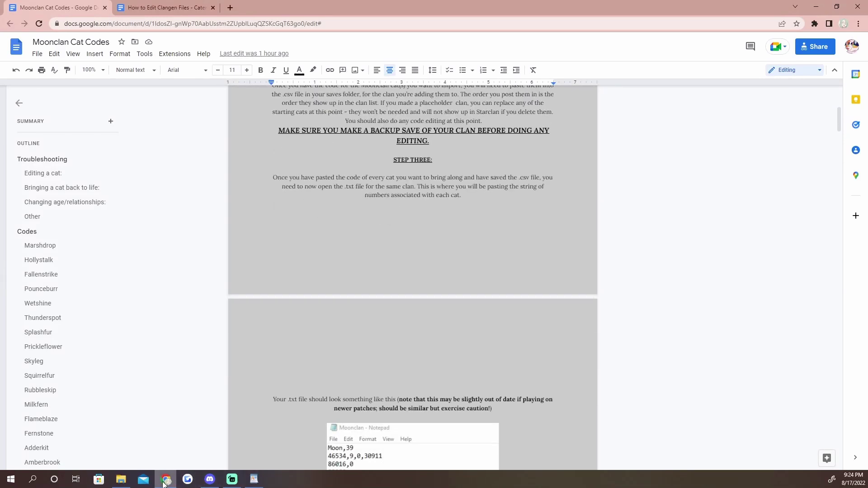
Step: Open the Lunarclan clan file in Notepad and inspect its name and ID lines
{"action": "left_click", "coordinate": [821, 6]}
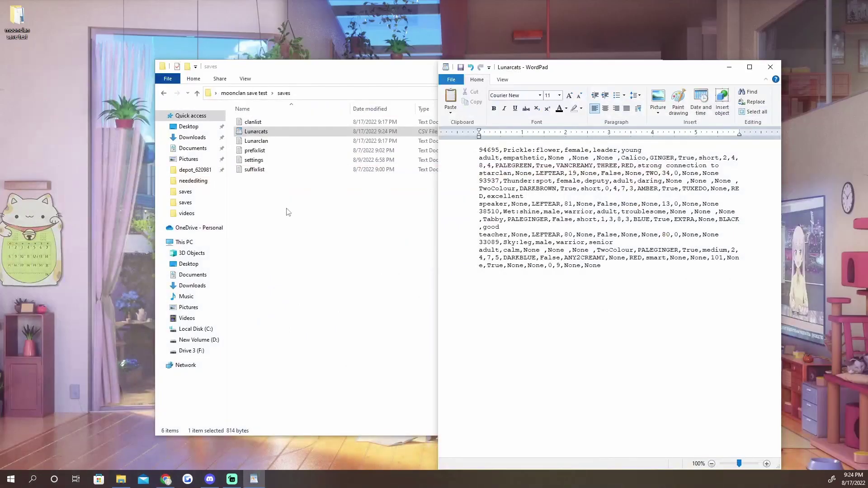
{"action": "double_click", "coordinate": [267, 142]}
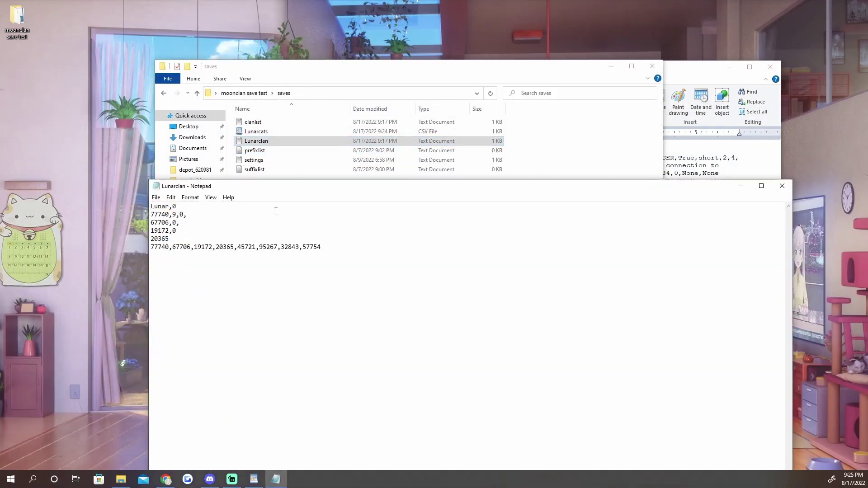
{"action": "left_click_drag", "start_coordinate": [258, 188], "coordinate": [225, 134]}
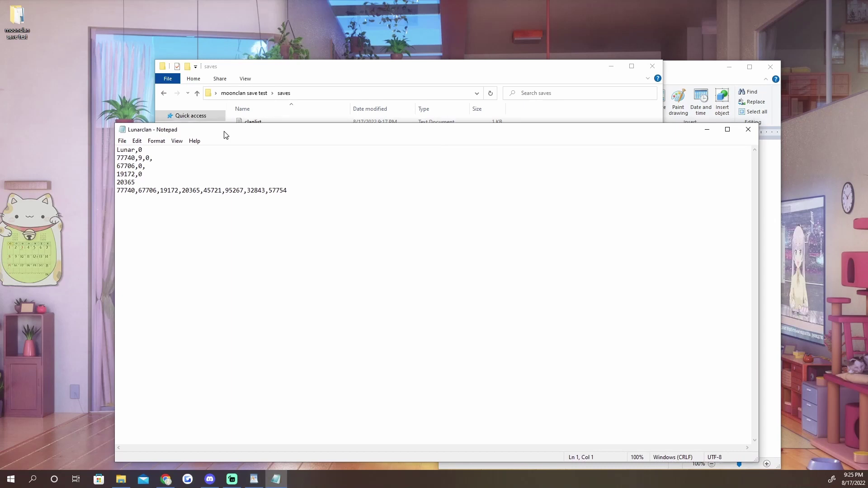
{"action": "left_click_drag", "start_coordinate": [119, 152], "coordinate": [293, 197]}
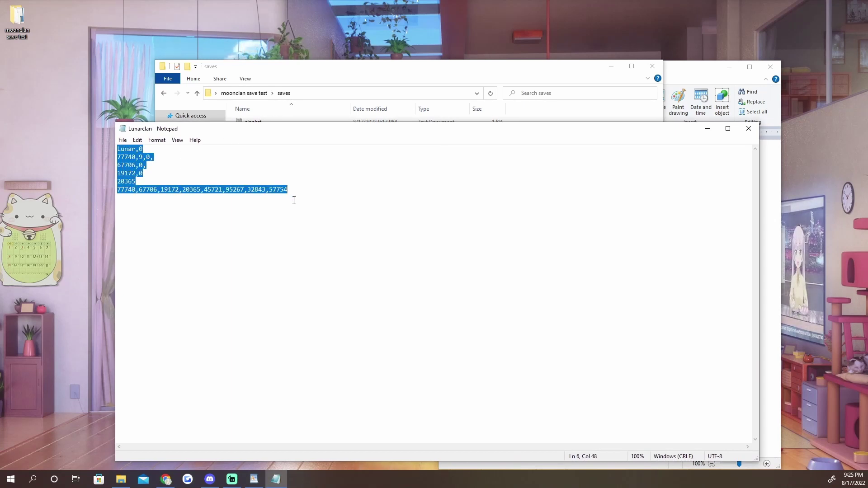
{"action": "left_click", "coordinate": [334, 192]}
{"action": "left_click", "coordinate": [156, 149]}
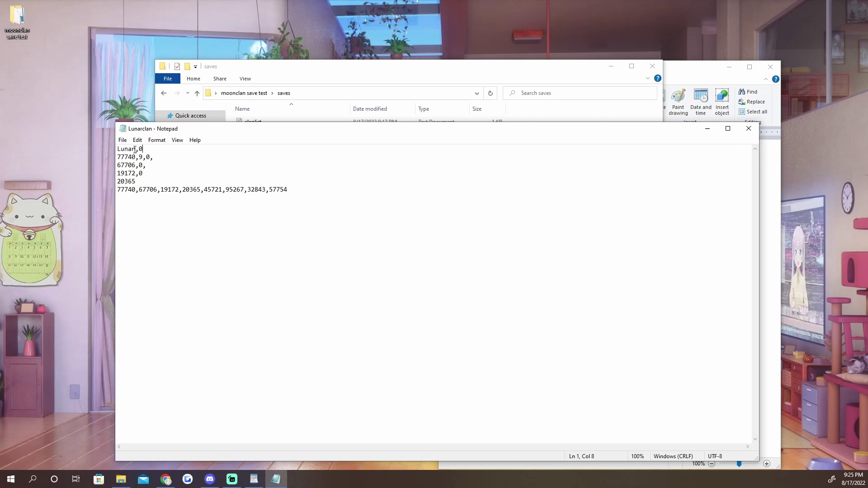
{"action": "left_click_drag", "start_coordinate": [135, 148], "coordinate": [117, 149]}
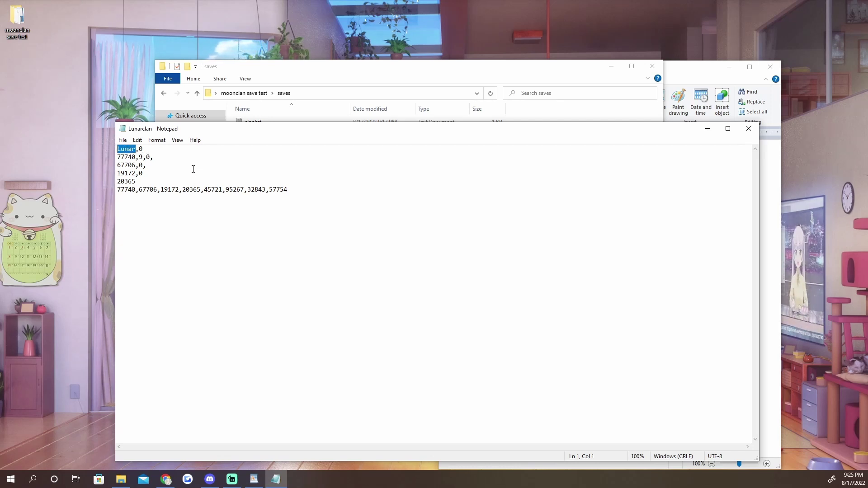
{"action": "left_click_drag", "start_coordinate": [143, 149], "coordinate": [139, 149]}
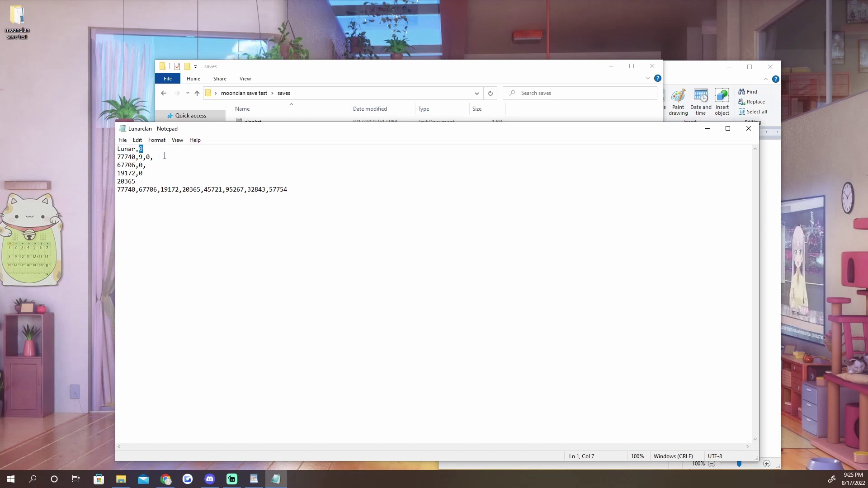
{"action": "left_click_drag", "start_coordinate": [136, 157], "coordinate": [117, 156]}
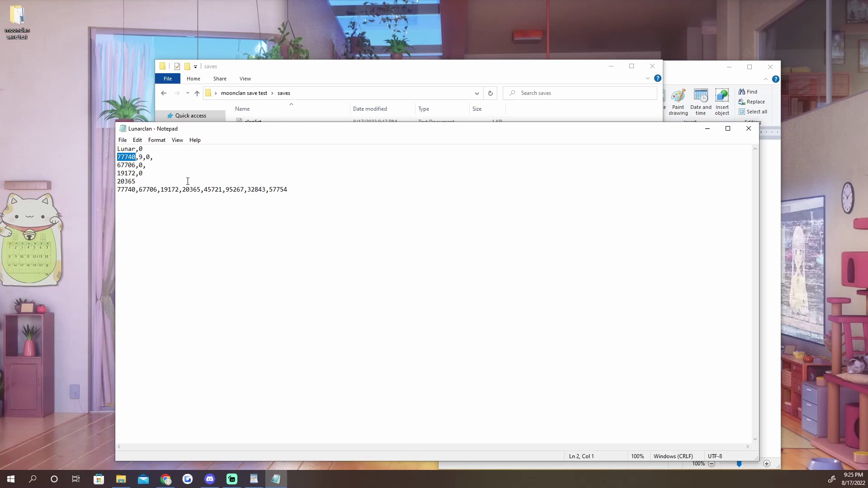
Step: Replace ID 77740 on line 2 with Prickle's leader ID 94695
{"action": "left_click", "coordinate": [254, 479]}
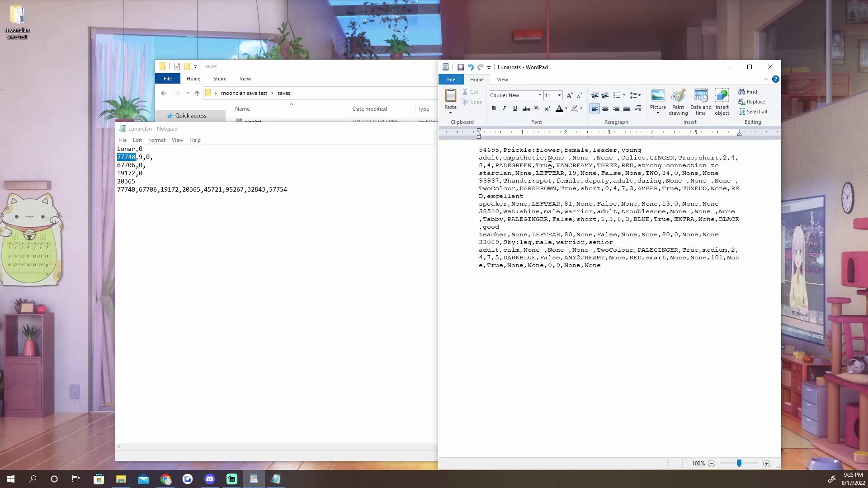
{"action": "left_click_drag", "start_coordinate": [501, 151], "coordinate": [479, 150]}
{"action": "key", "text": "ctrl+c"}
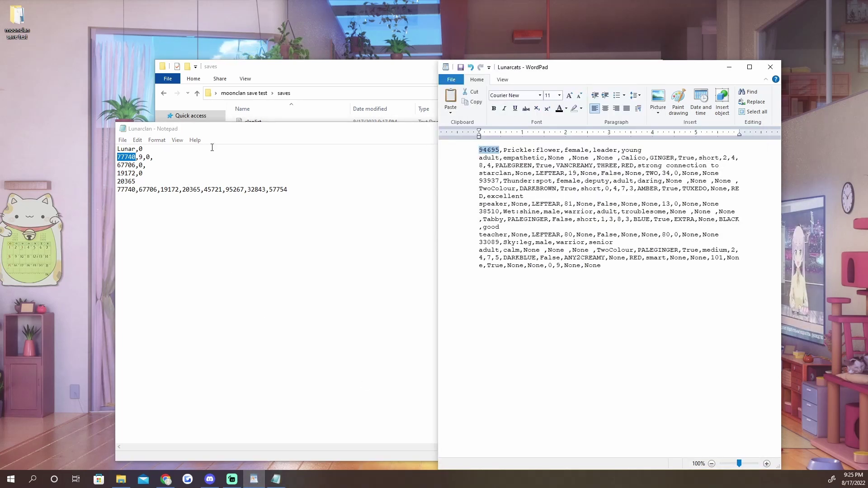
{"action": "left_click", "coordinate": [203, 155]}
{"action": "left_click_drag", "start_coordinate": [136, 157], "coordinate": [119, 157]}
{"action": "key", "text": "ctrl+v"}
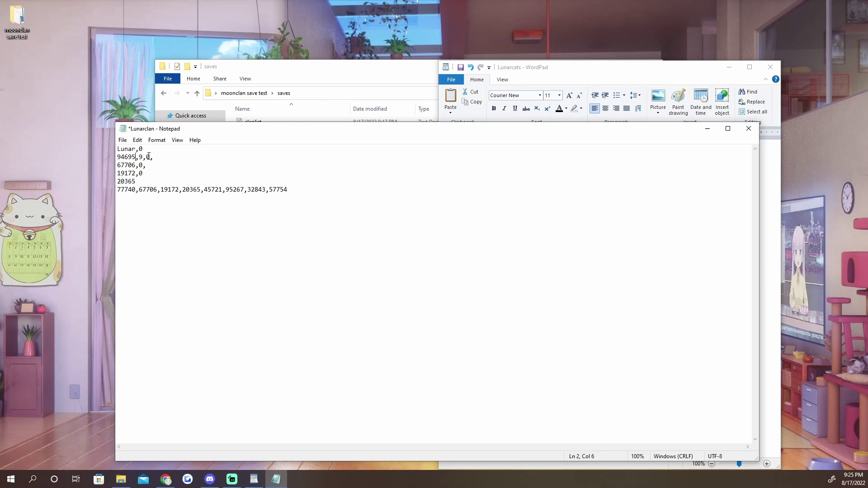
{"action": "double_click", "coordinate": [148, 157]}
{"action": "left_click", "coordinate": [162, 169]}
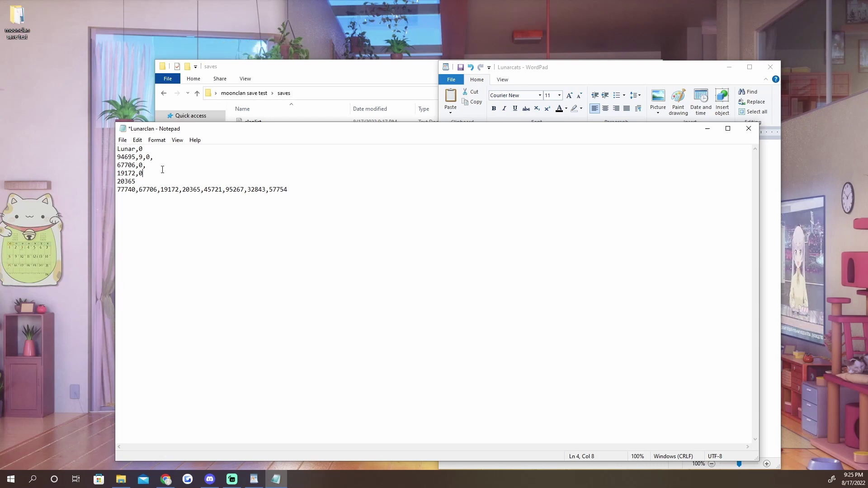
{"action": "left_click", "coordinate": [537, 75]}
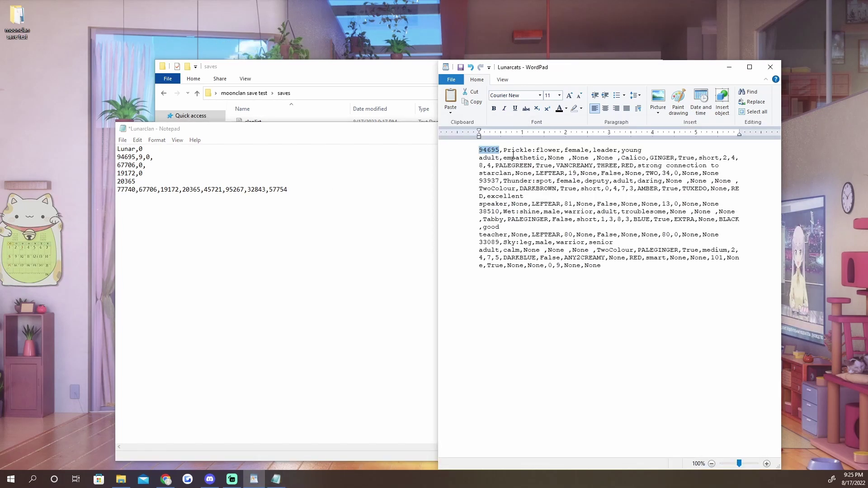
{"action": "double_click", "coordinate": [490, 180]}
{"action": "key", "text": "ctrl+c"}
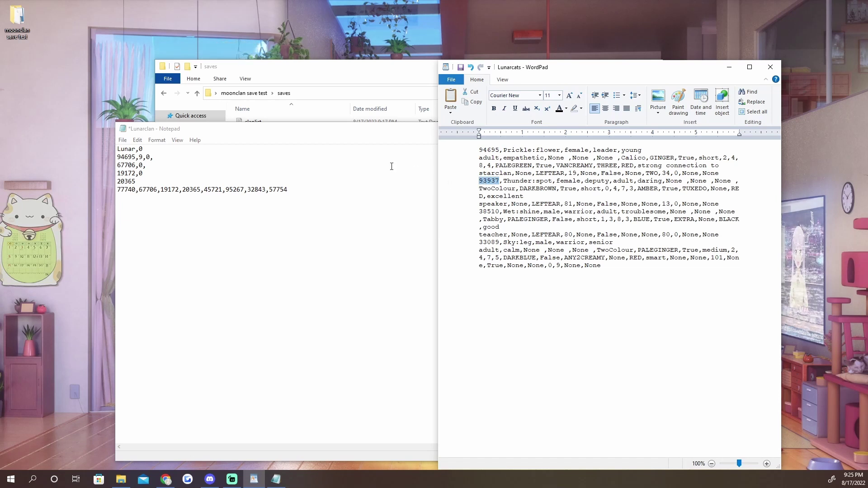
{"action": "left_click", "coordinate": [233, 143]}
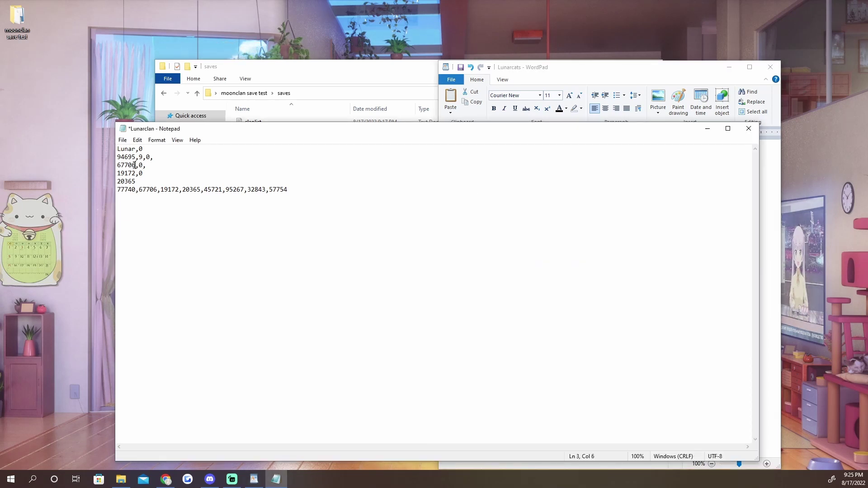
{"action": "left_click_drag", "start_coordinate": [135, 165], "coordinate": [118, 165]}
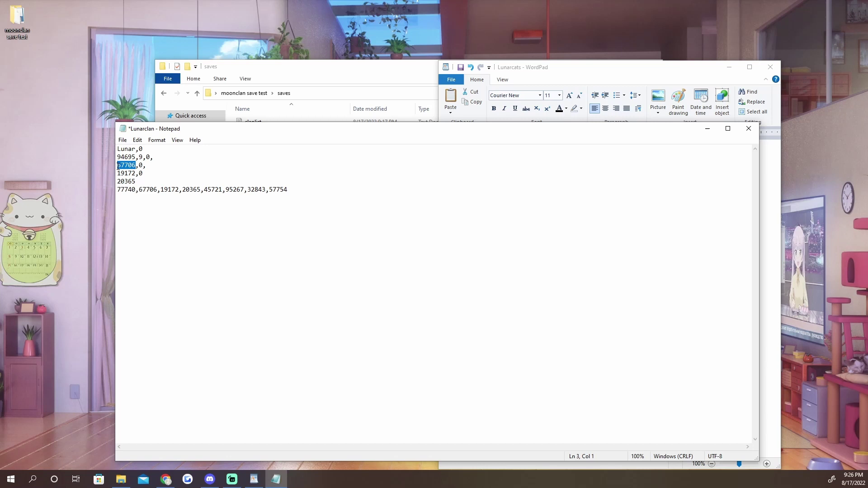
{"action": "key", "text": "ctrl+v"}
{"action": "key", "text": "End"}
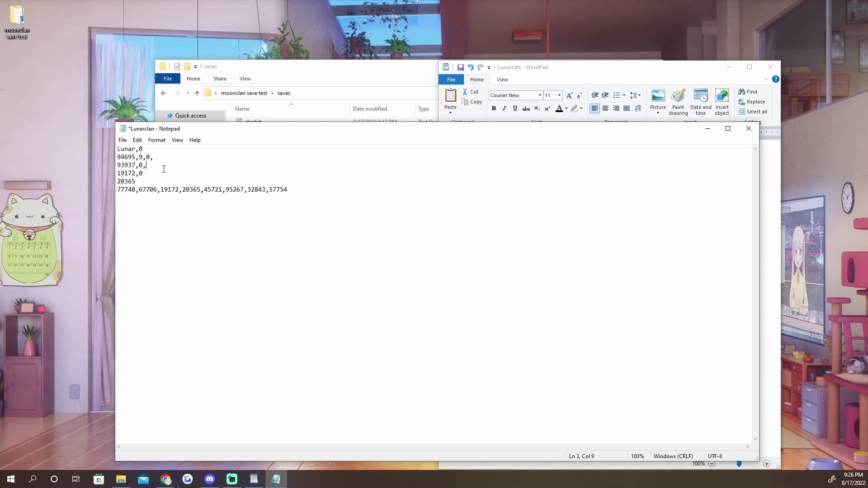
Step: Change Wetshine's rank from warrior to medicine cat in the cat list
{"action": "left_click", "coordinate": [547, 70]}
{"action": "left_click", "coordinate": [573, 234]}
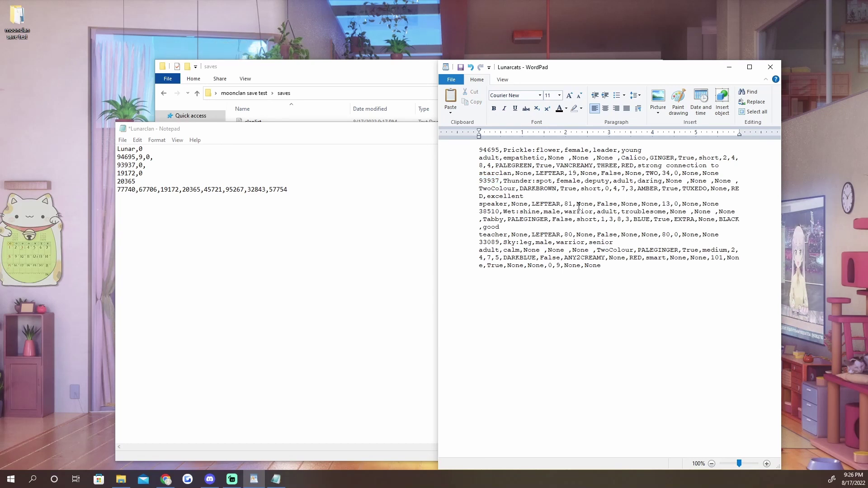
{"action": "double_click", "coordinate": [593, 211]}
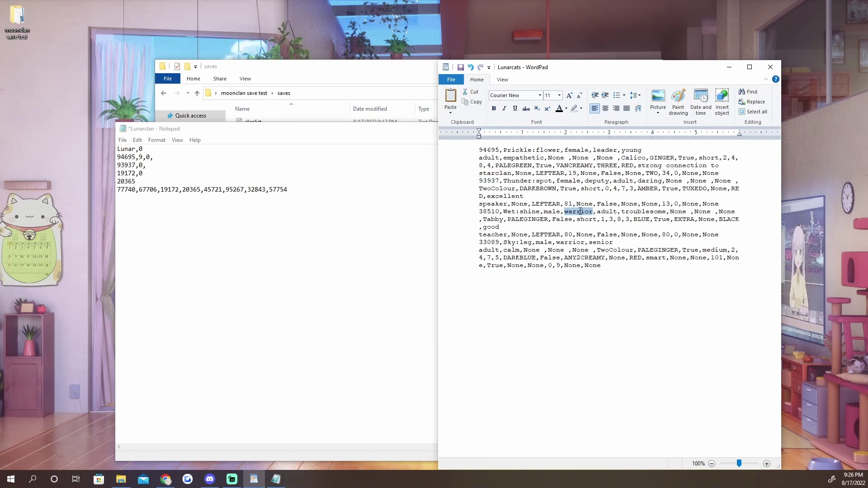
{"action": "type", "text": "medicine cat"}
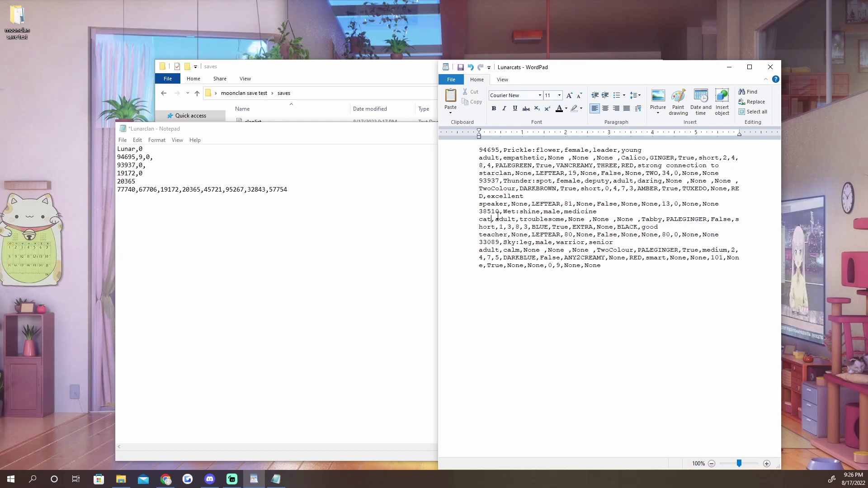
{"action": "double_click", "coordinate": [499, 212]}
{"action": "key", "text": "ctrl+c"}
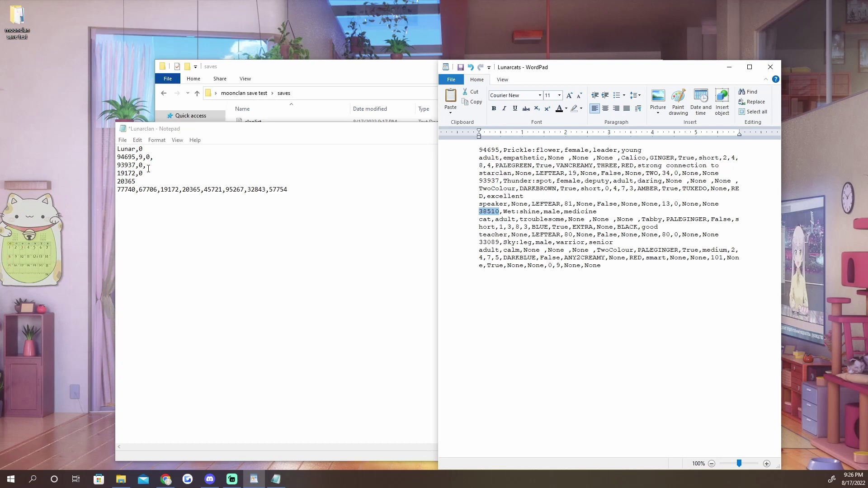
{"action": "left_click", "coordinate": [132, 167]}
{"action": "left_click_drag", "start_coordinate": [136, 175], "coordinate": [117, 174]}
{"action": "key", "text": "ctrl+v"}
{"action": "double_click", "coordinate": [126, 181]}
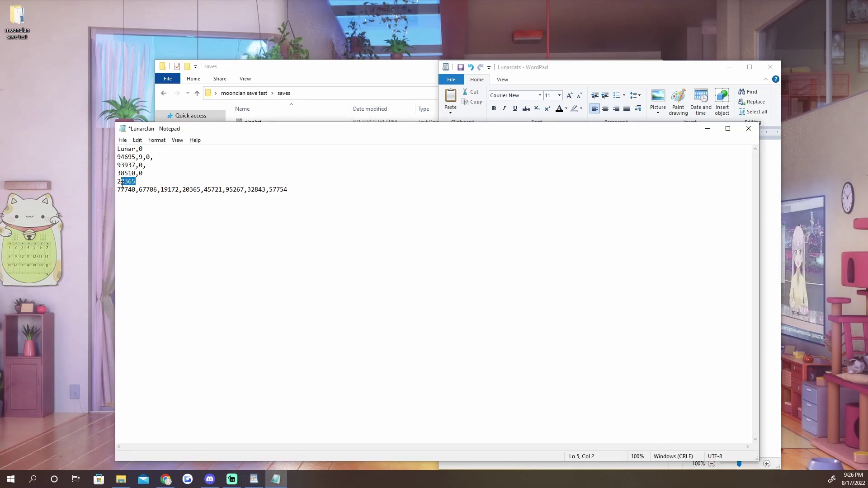
{"action": "key", "text": "Right"}
{"action": "left_click_drag", "start_coordinate": [135, 182], "coordinate": [118, 183]}
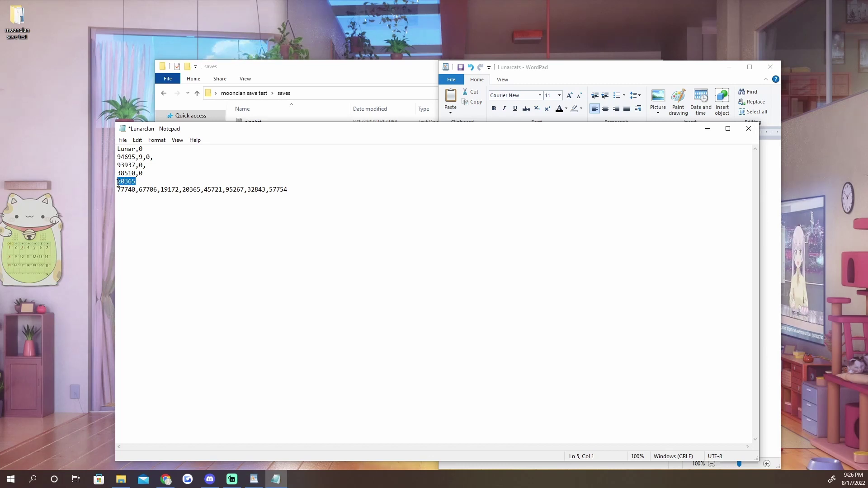
{"action": "key", "text": "alt+Tab"}
{"action": "left_click", "coordinate": [490, 247]}
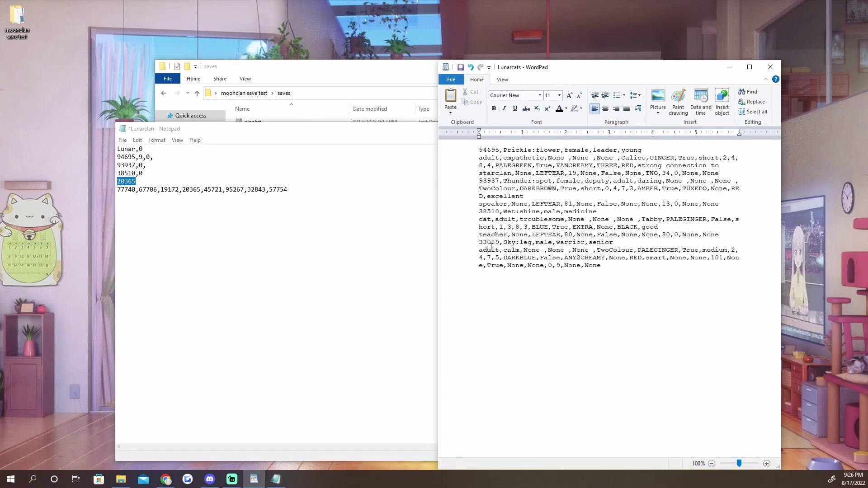
{"action": "double_click", "coordinate": [498, 242]}
{"action": "key", "text": "ctrl+c"}
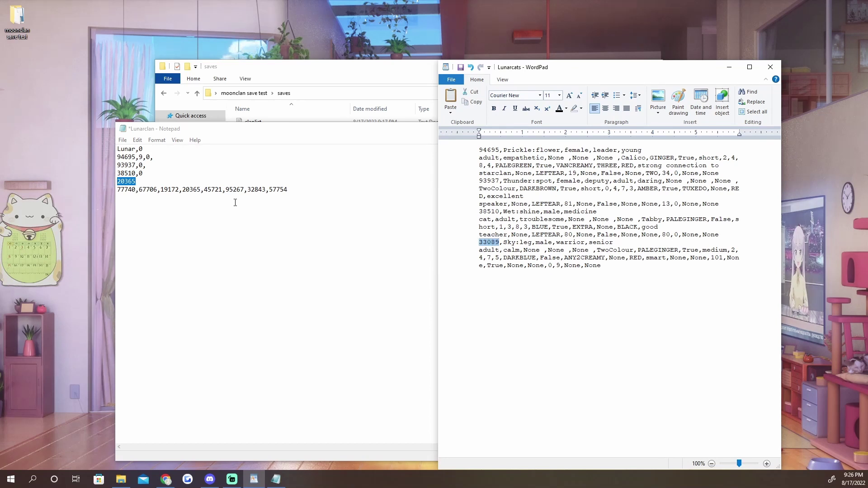
{"action": "key", "text": "alt+Tab"}
{"action": "key", "text": "ctrl+v"}
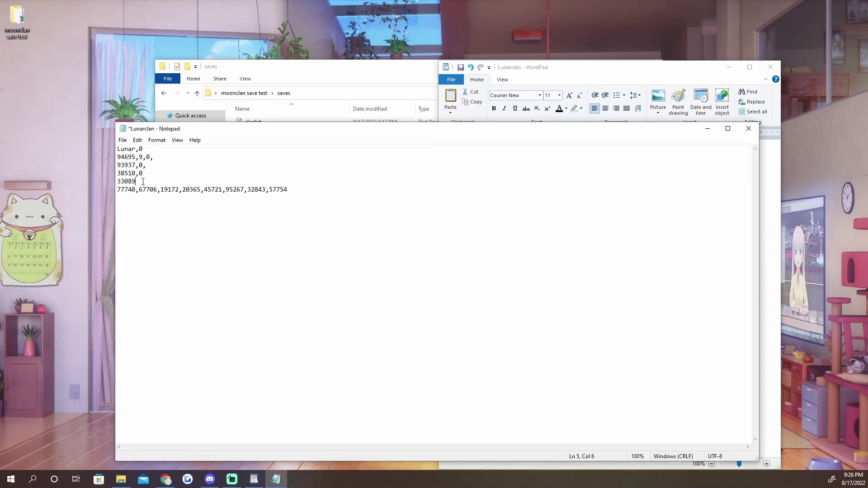
Step: Overwrite line 6 with the ID list 94695,93937,38510,33089
{"action": "left_click_drag", "start_coordinate": [306, 193], "coordinate": [120, 196]}
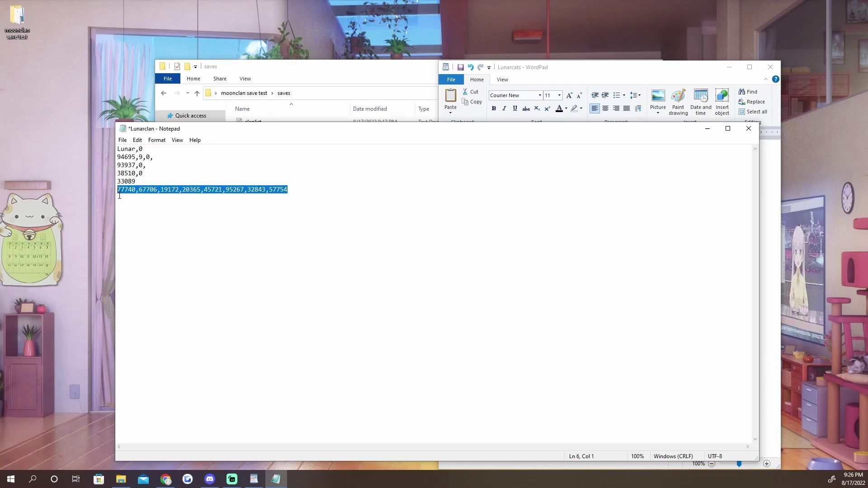
{"action": "left_click_drag", "start_coordinate": [136, 157], "coordinate": [119, 159]}
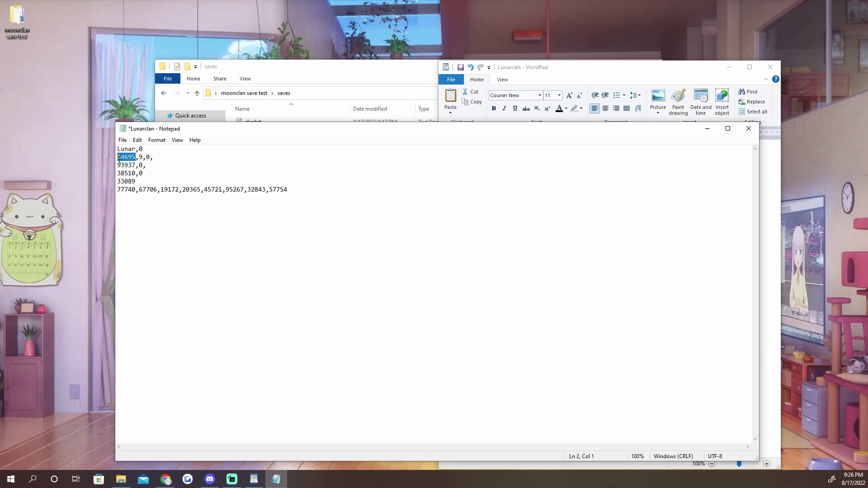
{"action": "left_click_drag", "start_coordinate": [281, 200], "coordinate": [117, 202]}
{"action": "type", "text": "94695"}
{"action": "type", "text": ","}
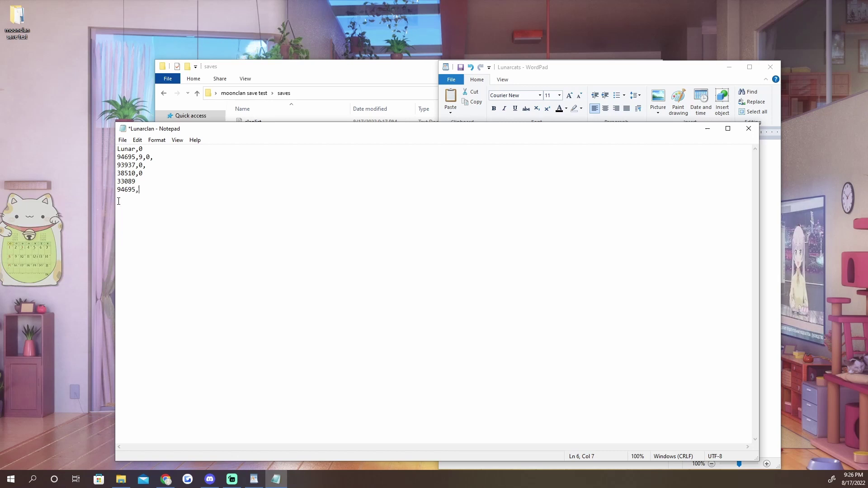
{"action": "type", "text": "93937,38510,33089"}
Step: Save the edited Lunarclan file and close both Notepad and WordPad
{"action": "left_click", "coordinate": [123, 140]}
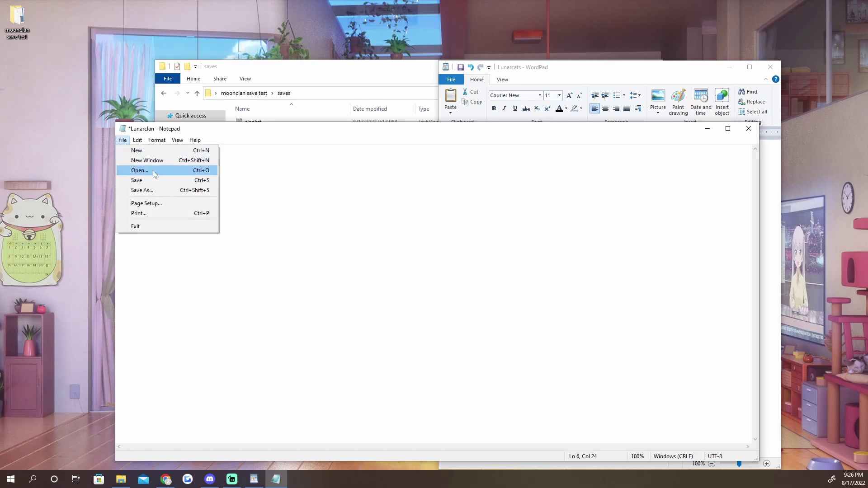
{"action": "left_click", "coordinate": [152, 183]}
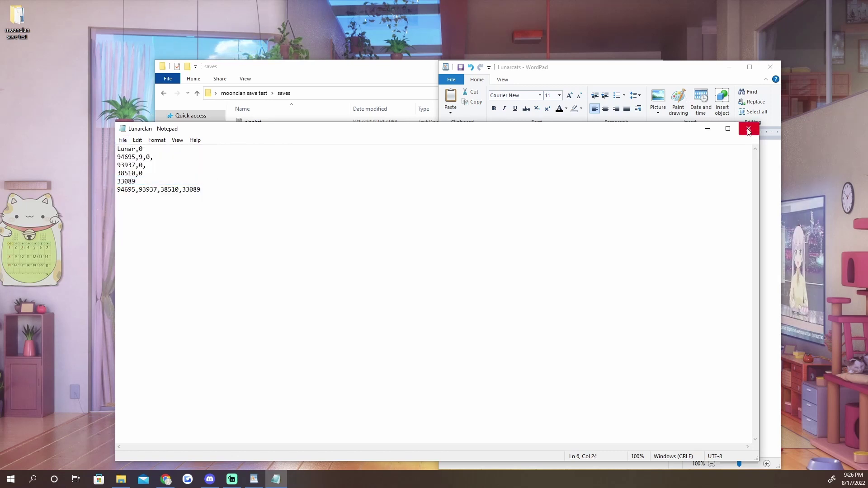
{"action": "left_click", "coordinate": [749, 128]}
{"action": "left_click", "coordinate": [451, 79]}
{"action": "key", "text": "Escape"}
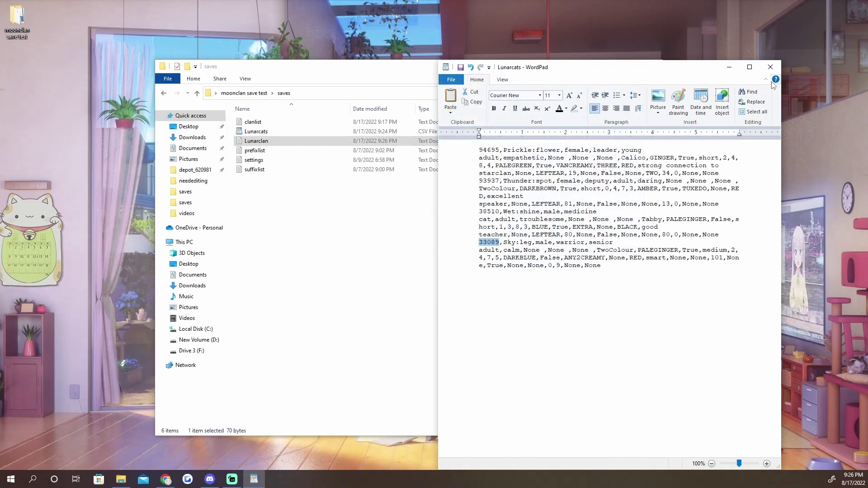
{"action": "left_click", "coordinate": [771, 68]}
Step: Launch main.exe from the moonclan save test folder and continue the LunarClan save
{"action": "left_click", "coordinate": [265, 93]}
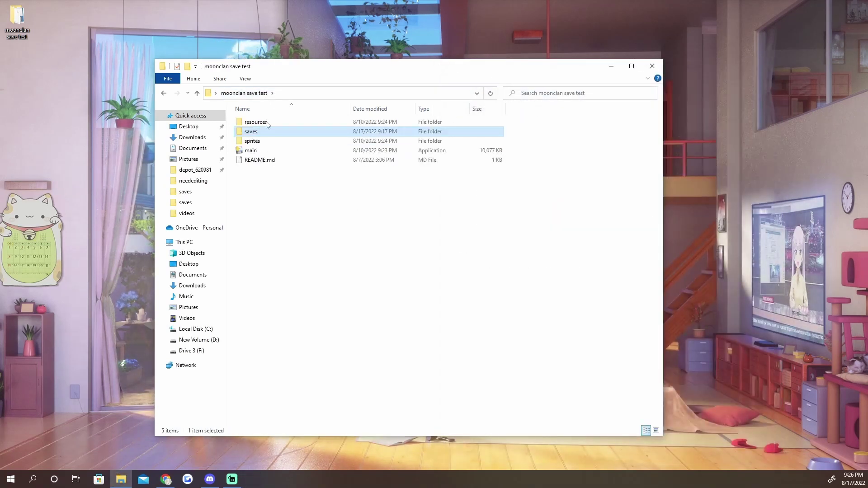
{"action": "left_click", "coordinate": [260, 153]}
{"action": "double_click", "coordinate": [259, 152]}
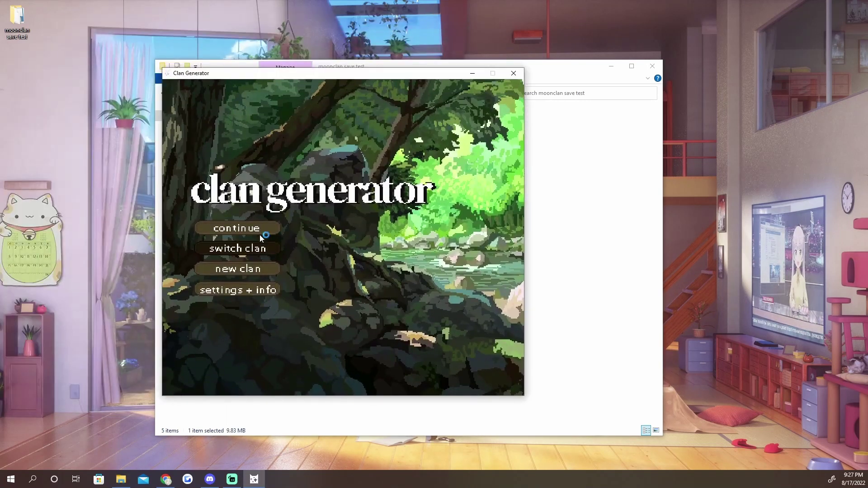
{"action": "left_click", "coordinate": [256, 232]}
Step: Check leader Pricklestar's and medicine cat Wetshine's profiles from the camp
{"action": "left_click", "coordinate": [355, 170]}
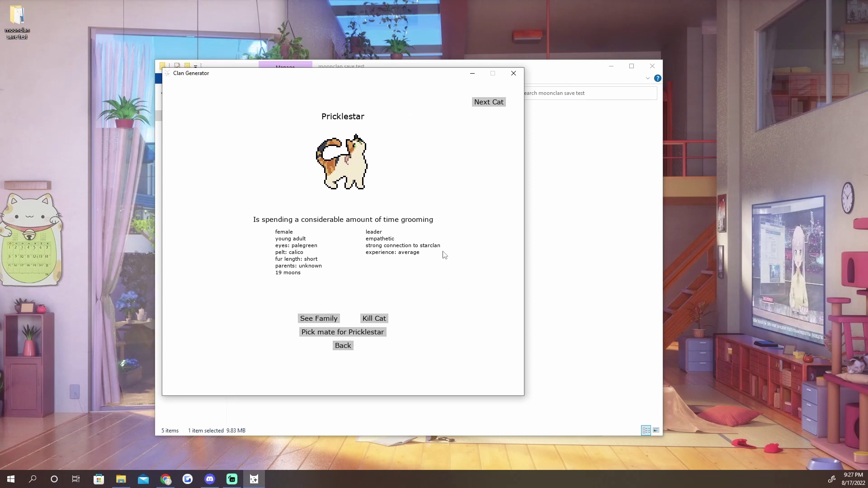
{"action": "left_click", "coordinate": [347, 350]}
{"action": "left_click", "coordinate": [236, 206]}
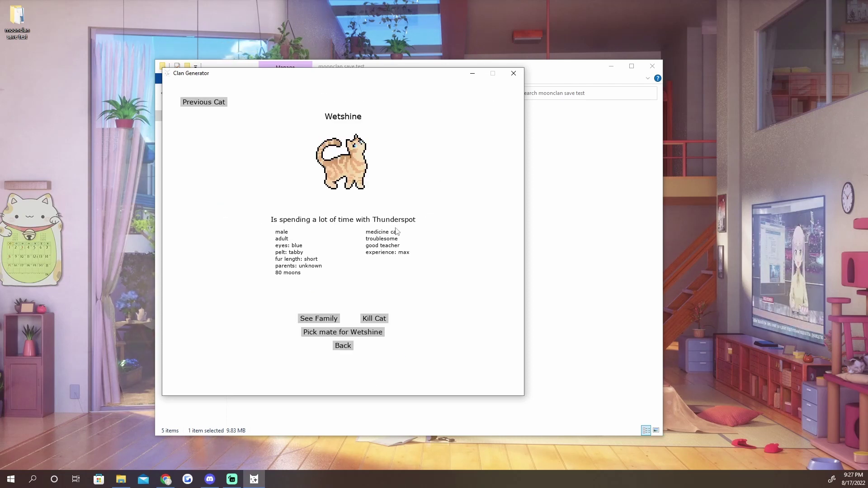
{"action": "left_click", "coordinate": [344, 346]}
Step: Make Wetshine deputy Thunderspot's official mate, then return to the clan overview
{"action": "left_click", "coordinate": [351, 290]}
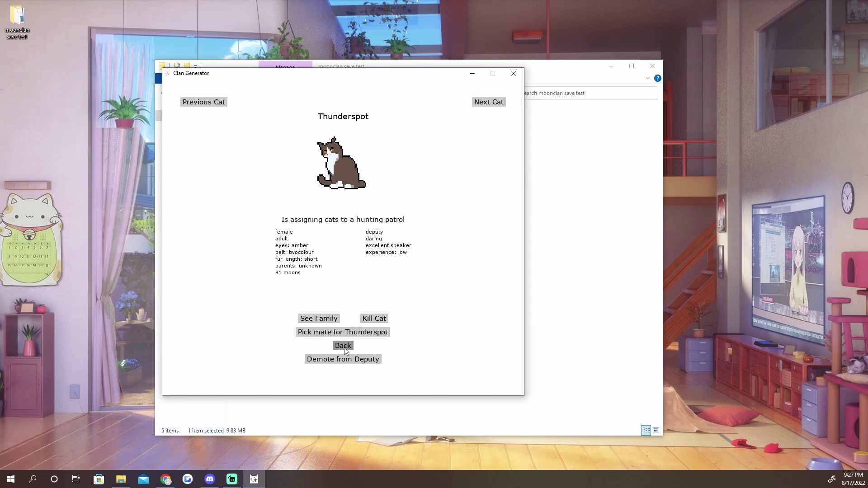
{"action": "left_click", "coordinate": [345, 334]}
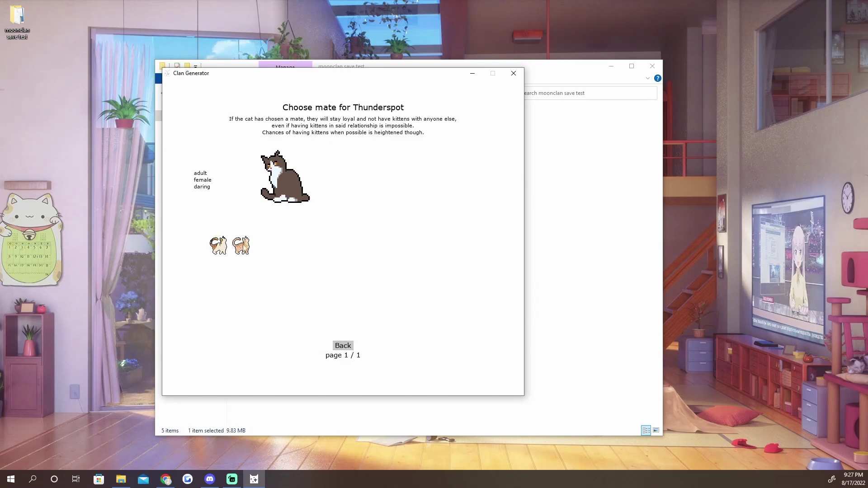
{"action": "left_click", "coordinate": [217, 246]}
{"action": "left_click", "coordinate": [241, 246]}
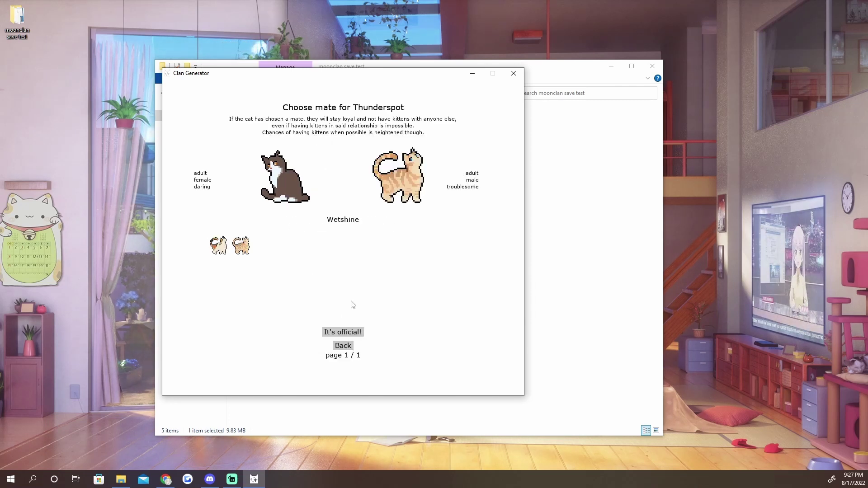
{"action": "left_click", "coordinate": [357, 334]}
{"action": "left_click", "coordinate": [357, 347]}
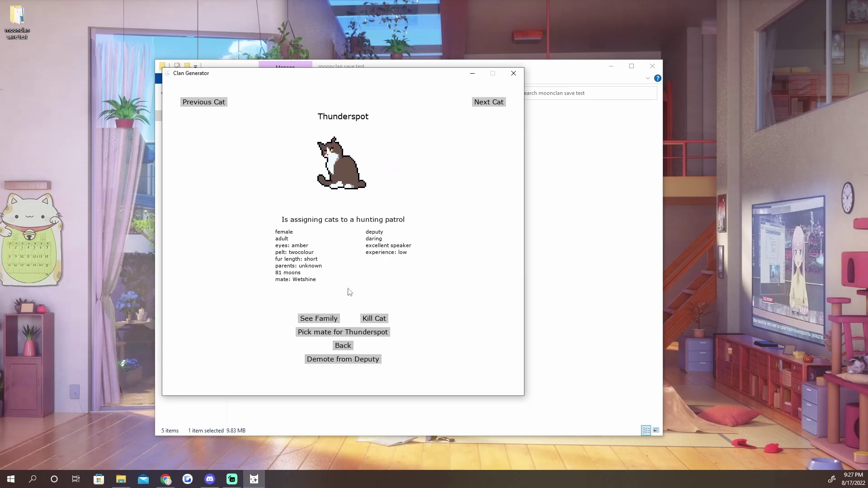
{"action": "left_click", "coordinate": [348, 345]}
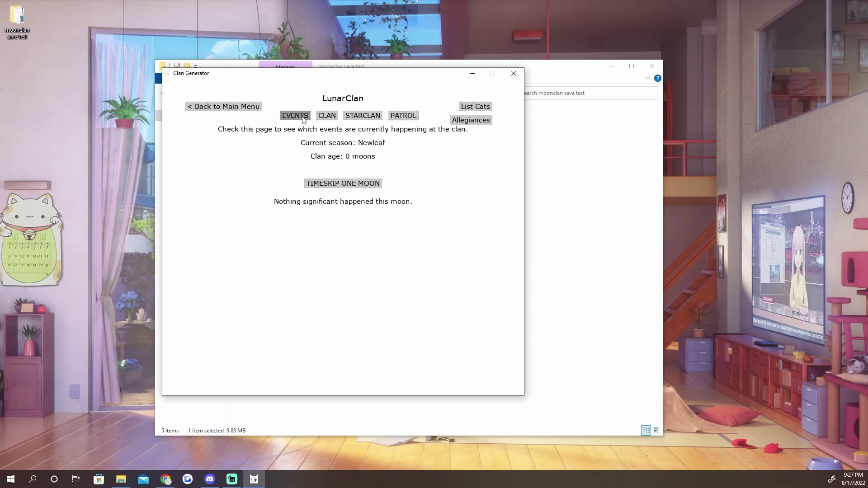
Step: Timeskip LunarClan four moons, view the clan camp, then close Clan Generator
{"action": "left_click", "coordinate": [333, 185]}
{"action": "left_click", "coordinate": [332, 184]}
{"action": "left_click", "coordinate": [333, 185]}
{"action": "left_click", "coordinate": [332, 185]}
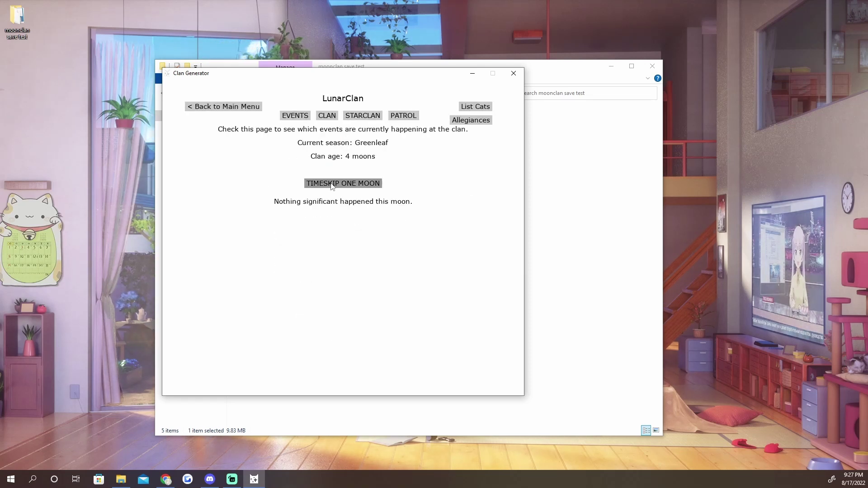
{"action": "left_click", "coordinate": [333, 185]}
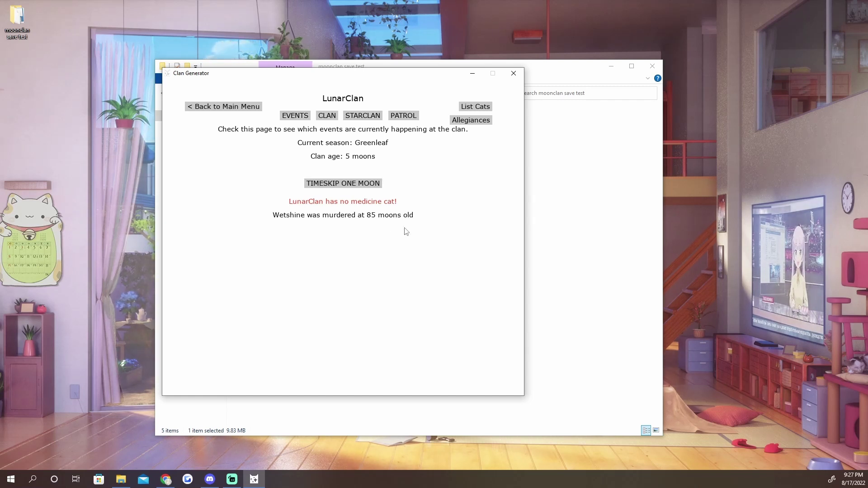
{"action": "left_click", "coordinate": [327, 115]}
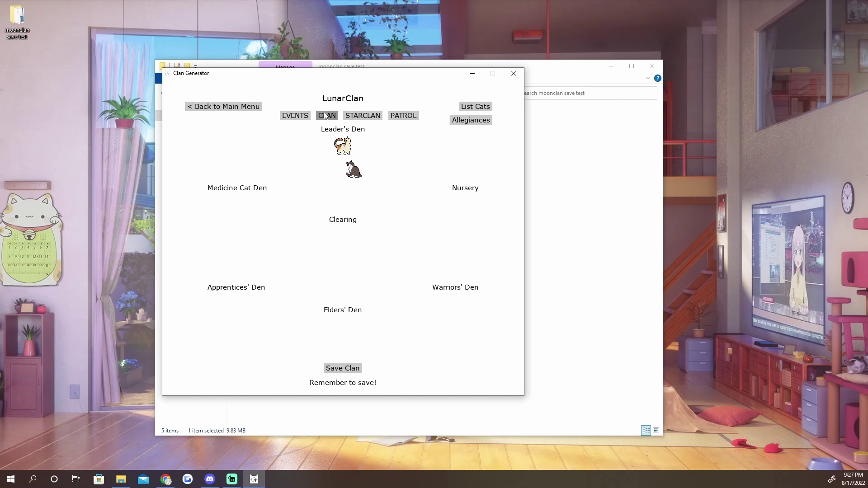
{"action": "left_click", "coordinate": [524, 285]}
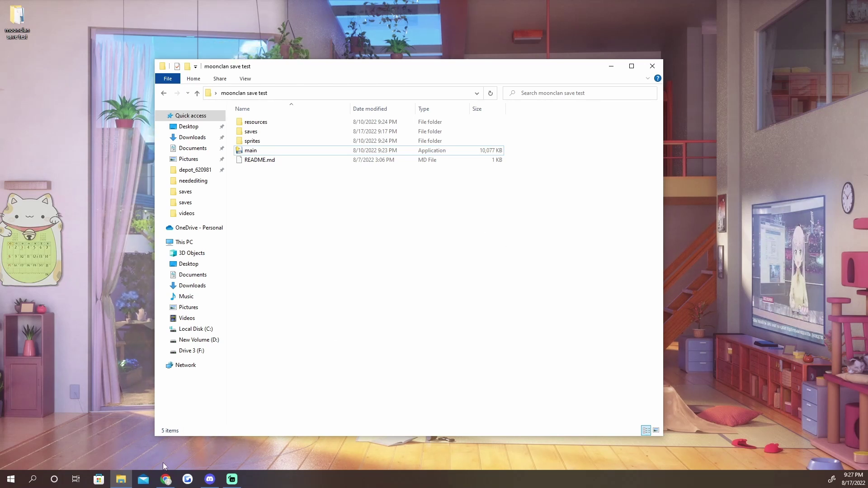
Step: Jump to the Troubleshooting section of the Moonclan Cat Codes guide via the outline
{"action": "left_click", "coordinate": [166, 481]}
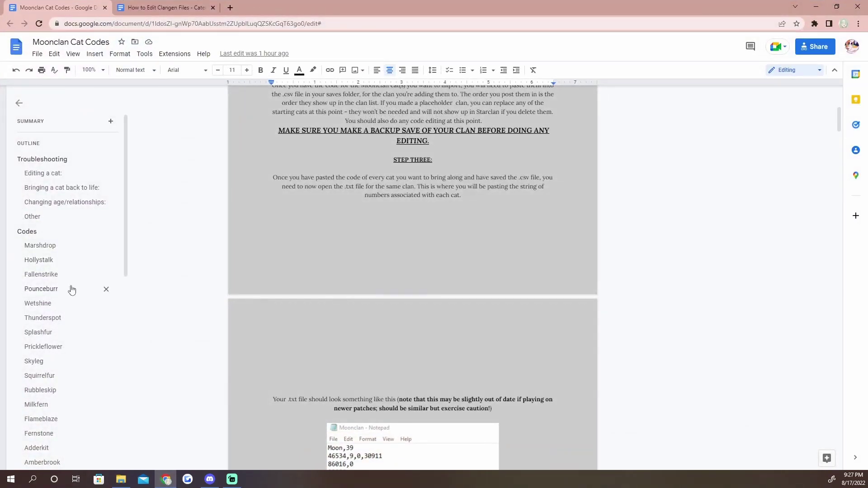
{"action": "scroll", "coordinate": [267, 259], "scroll_direction": "up", "scroll_amount": 2}
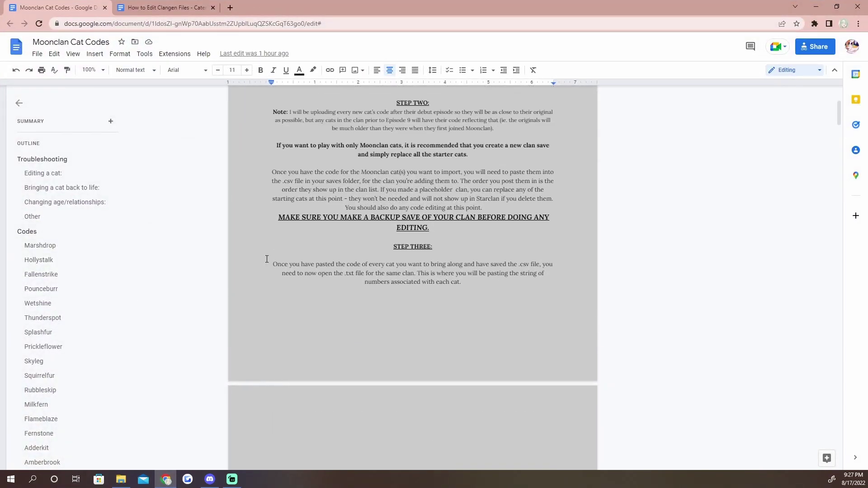
{"action": "left_click", "coordinate": [49, 163]}
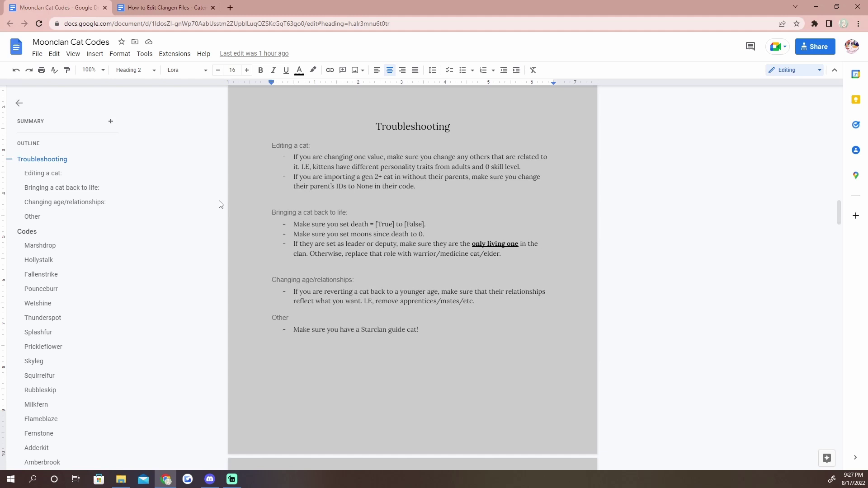